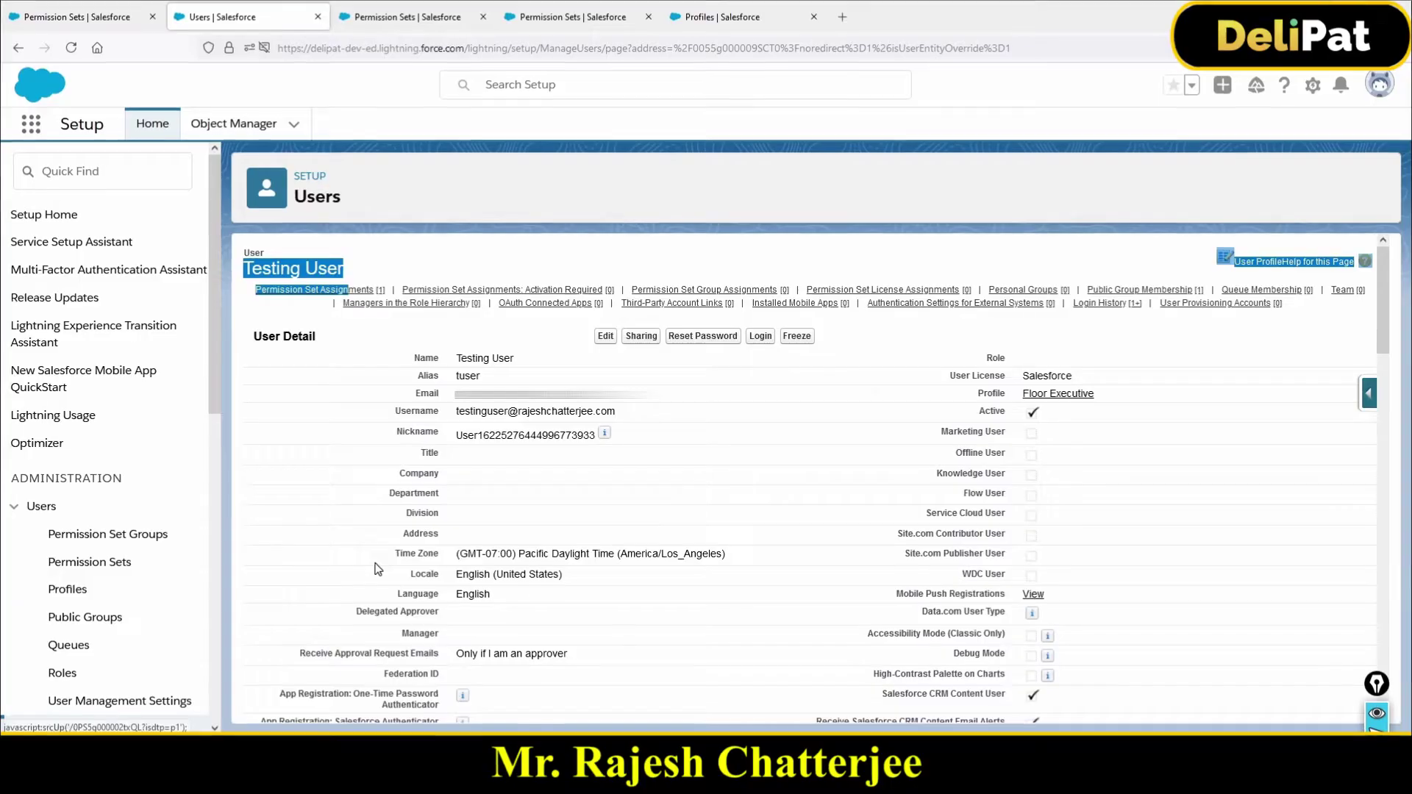
# Step: Log in as Testing User from the user's detail page
pyautogui.click(761, 340)
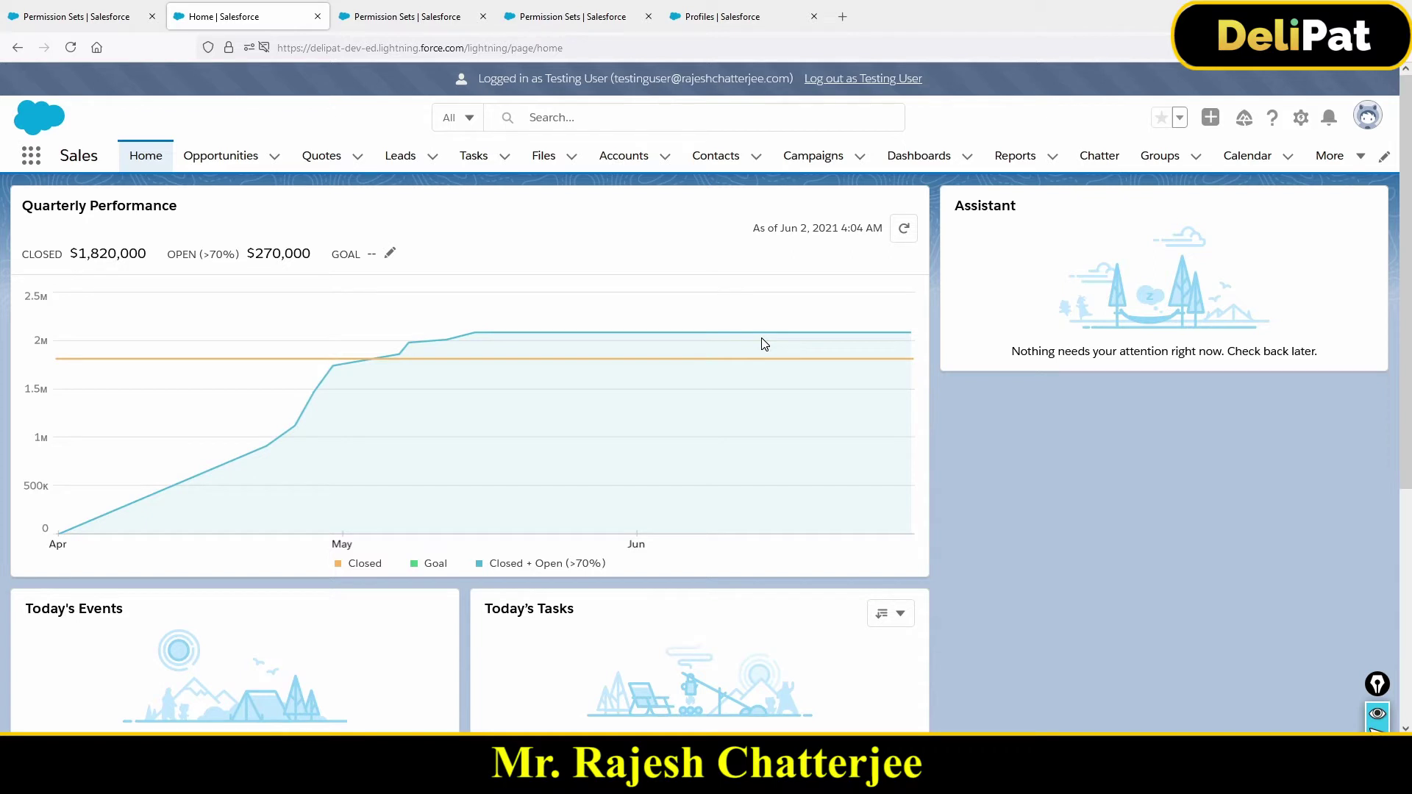
# Step: On the Reports tab, start a new report using the Leads report type found by searching 'lea'
pyautogui.click(1034, 164)
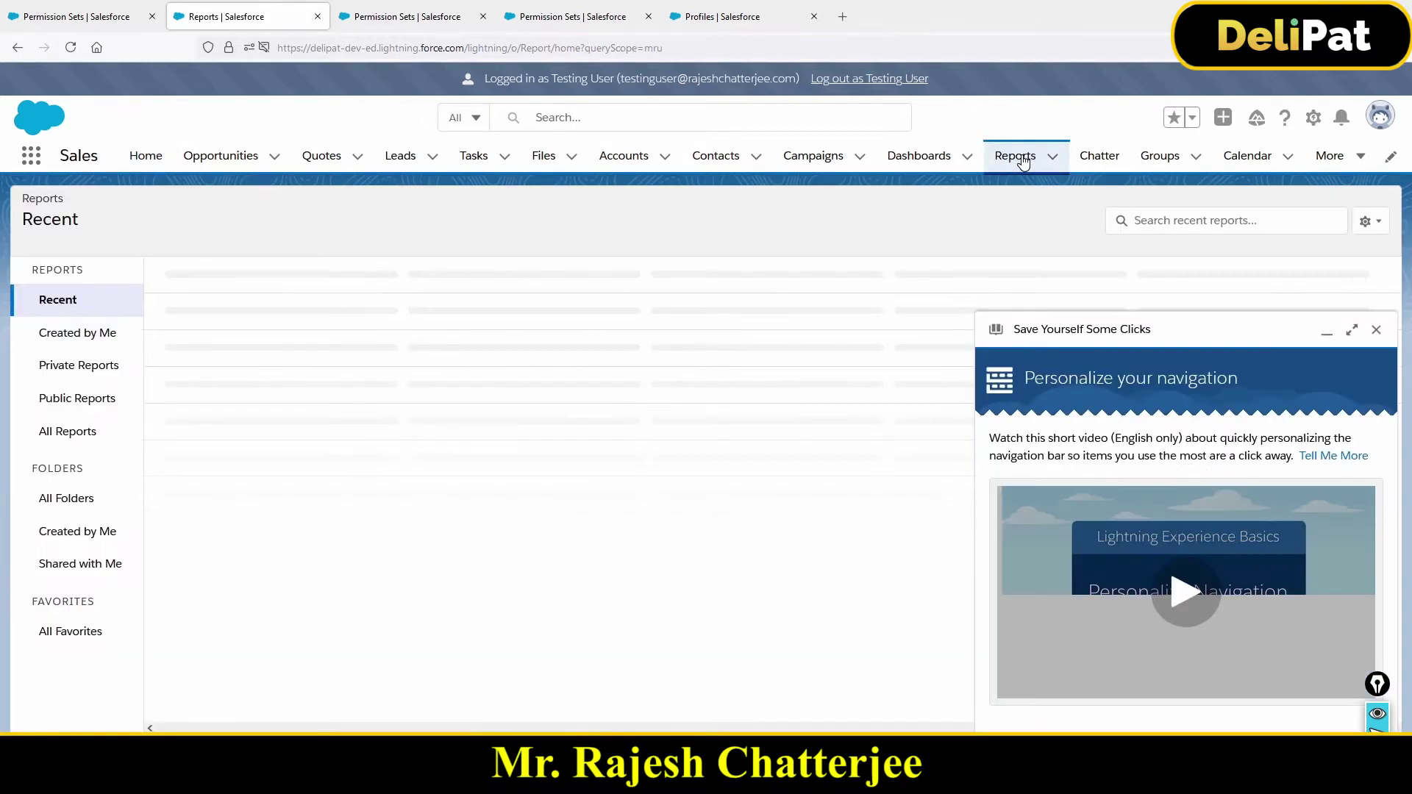
pyautogui.click(1378, 332)
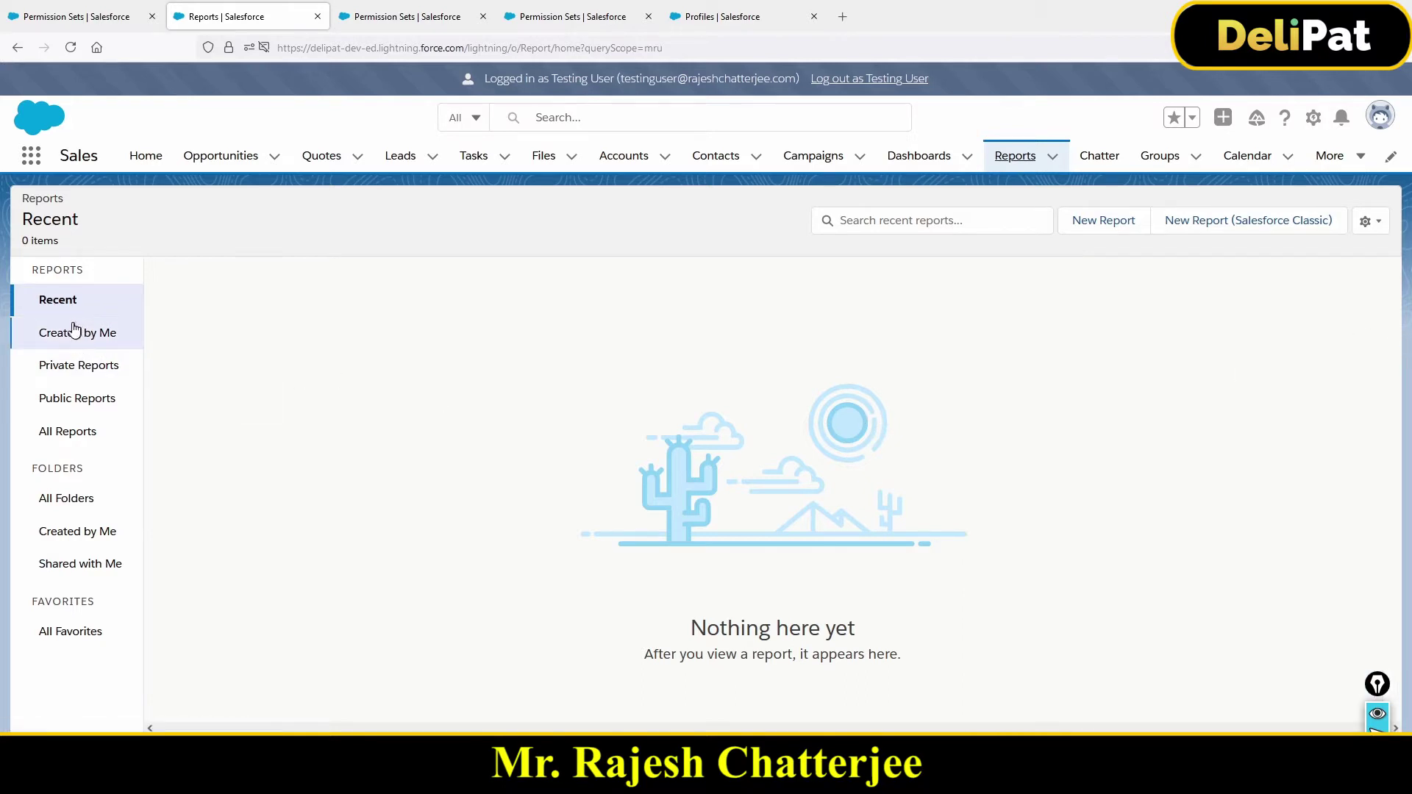
pyautogui.click(1096, 222)
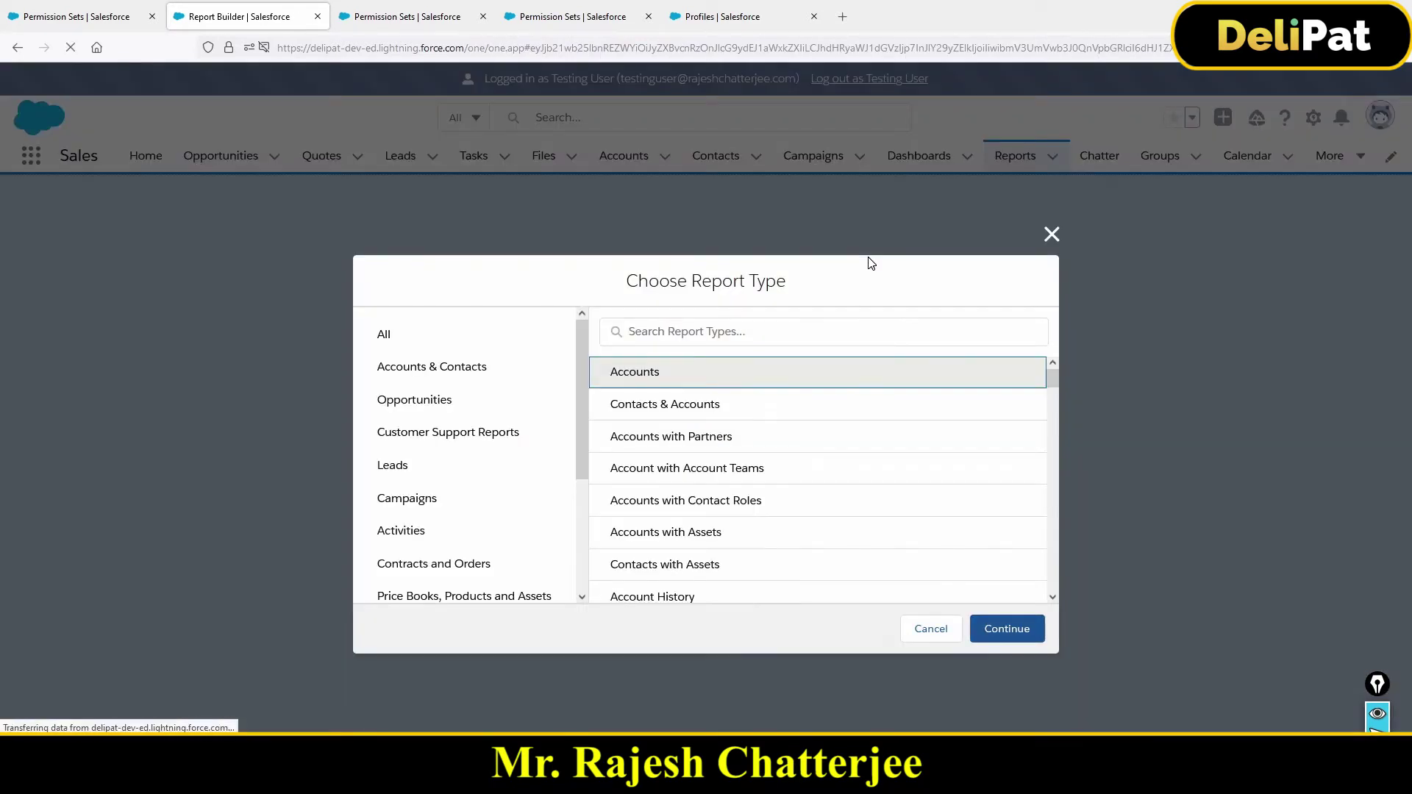
pyautogui.click(645, 328)
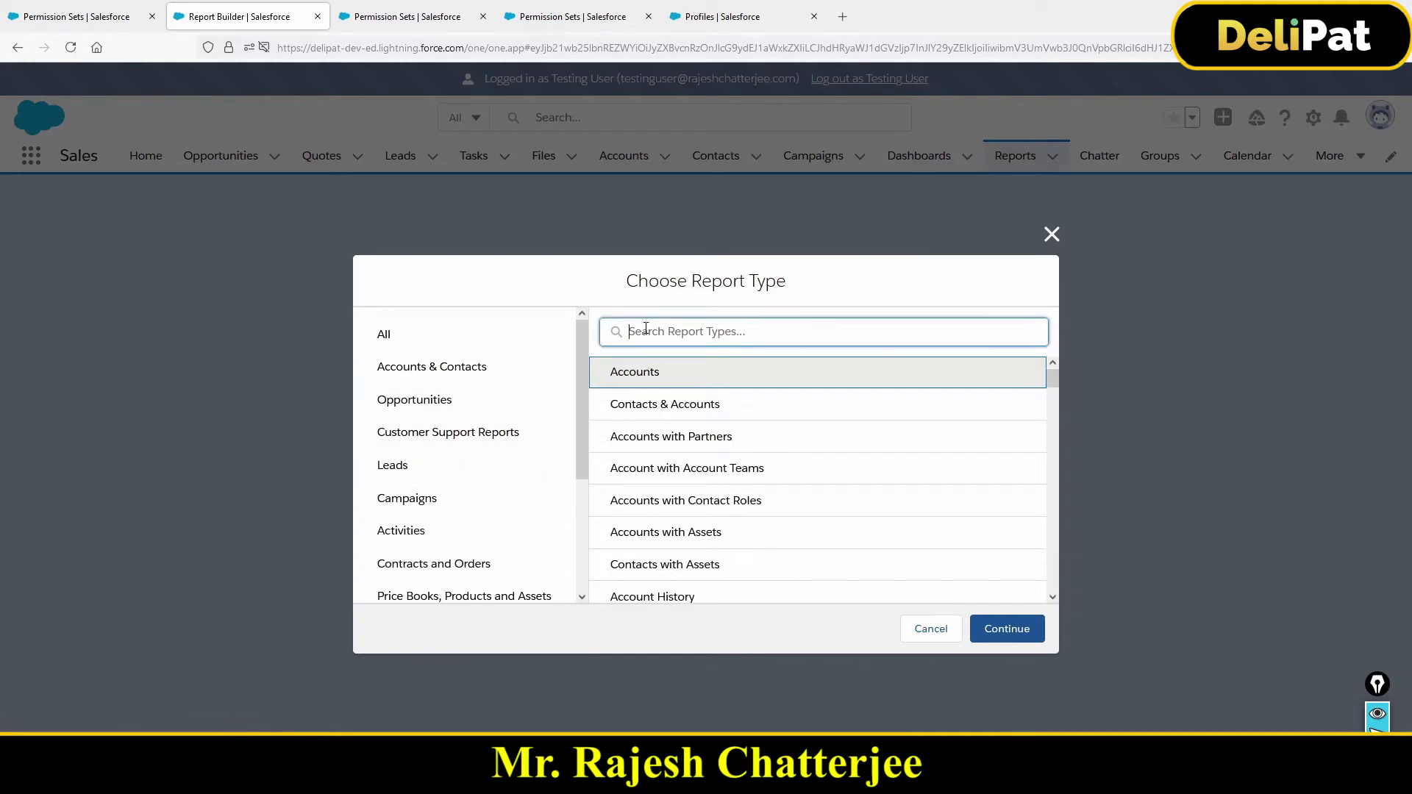
pyautogui.write('lead')
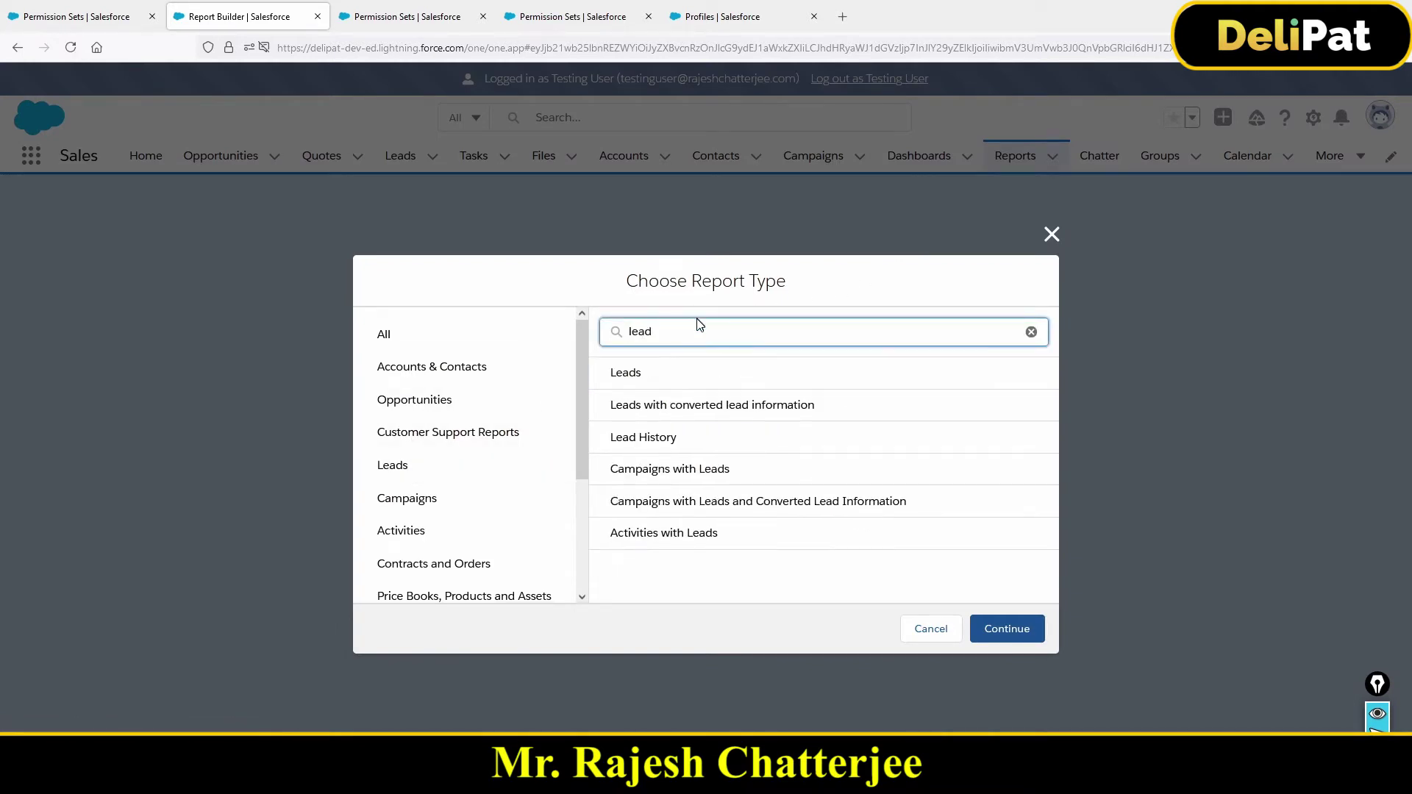
pyautogui.click(655, 375)
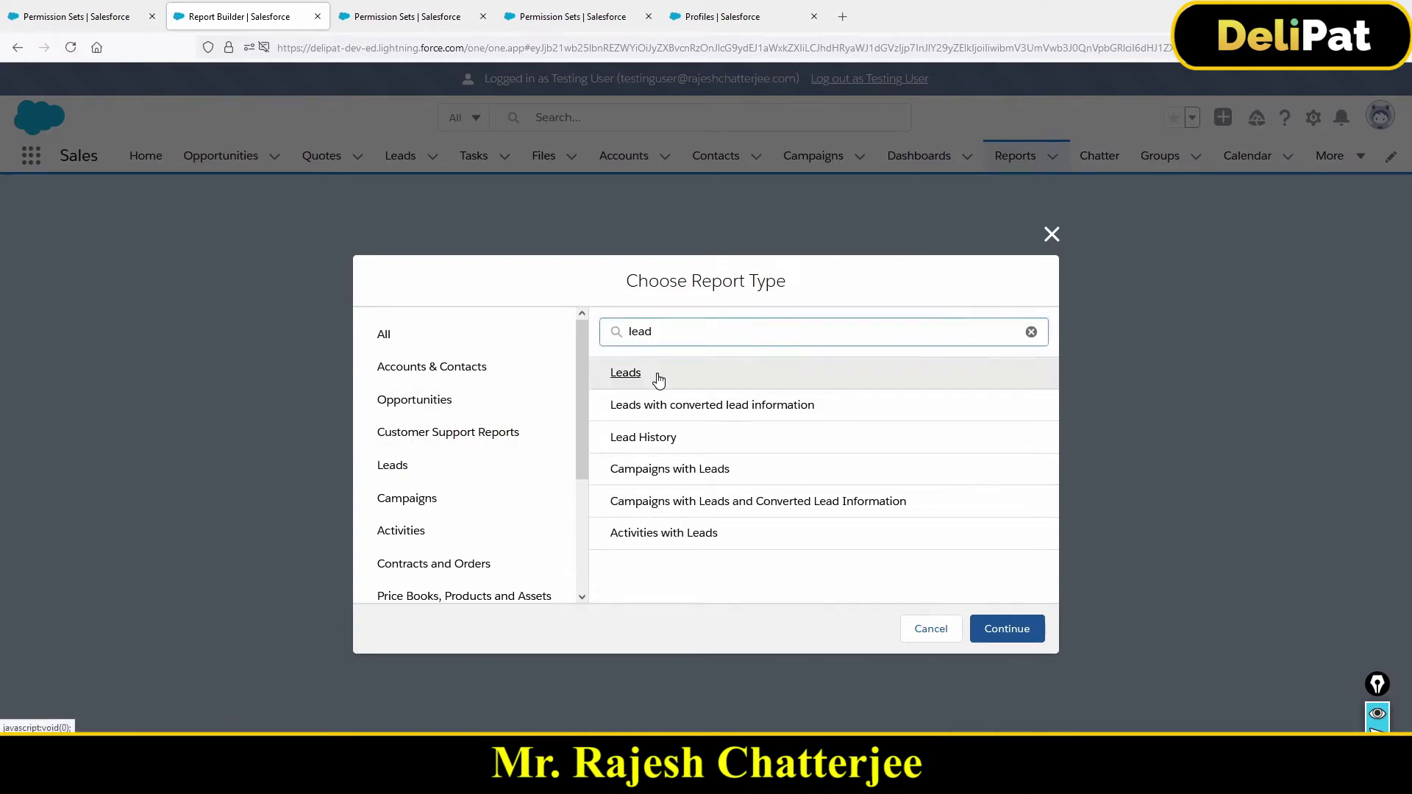
pyautogui.click(1008, 630)
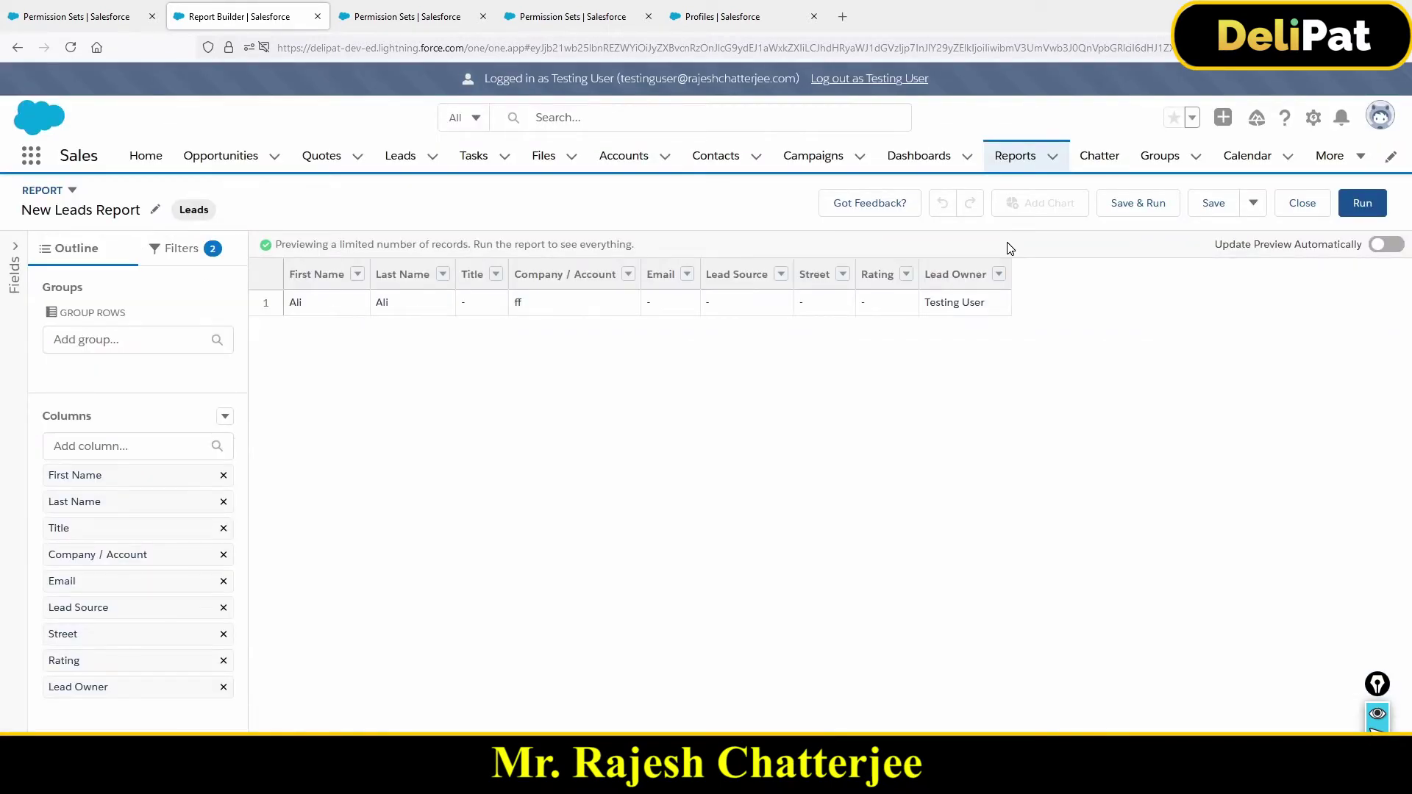
# Step: Save the report as 'New Leads Report' and close the report builder
pyautogui.click(1214, 204)
pyautogui.click(1160, 659)
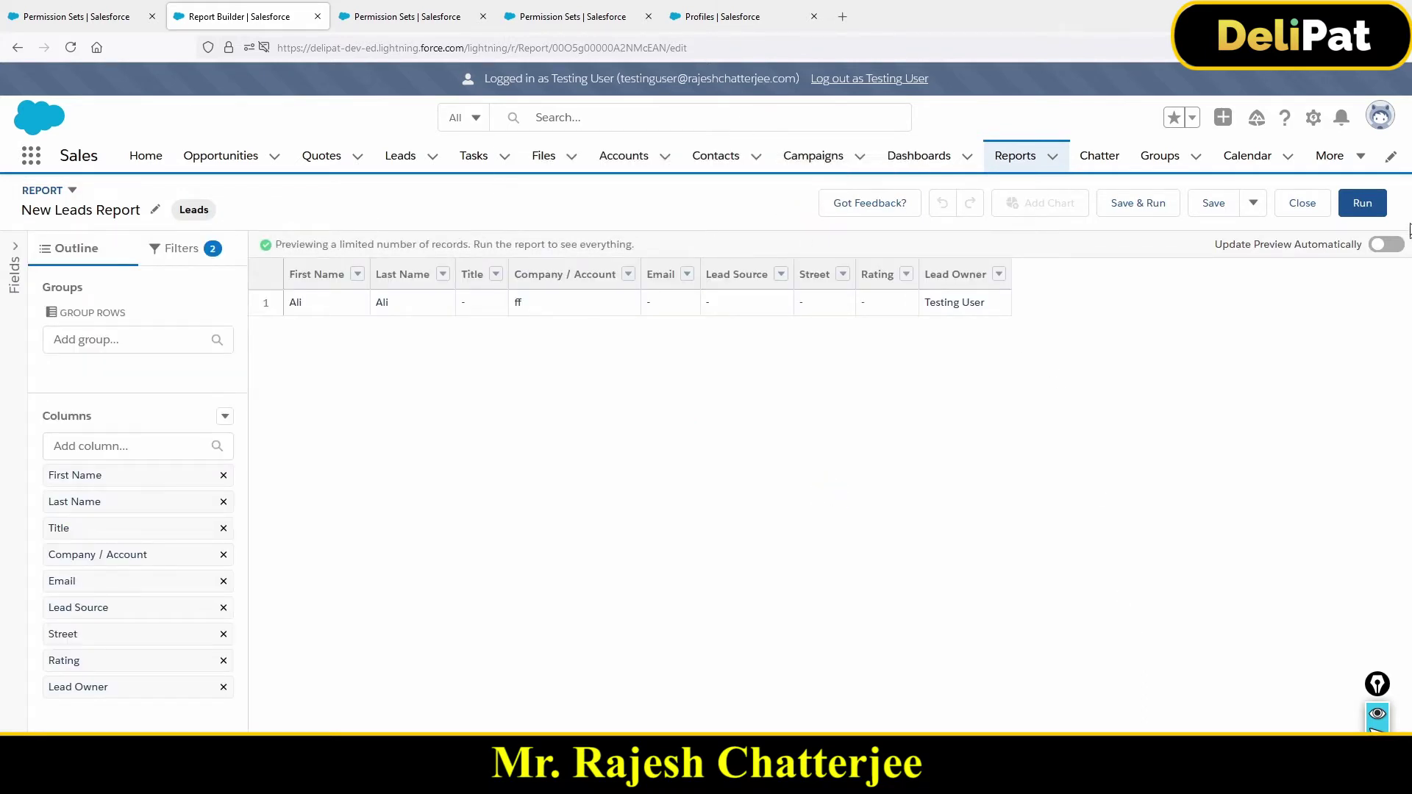
pyautogui.click(1254, 203)
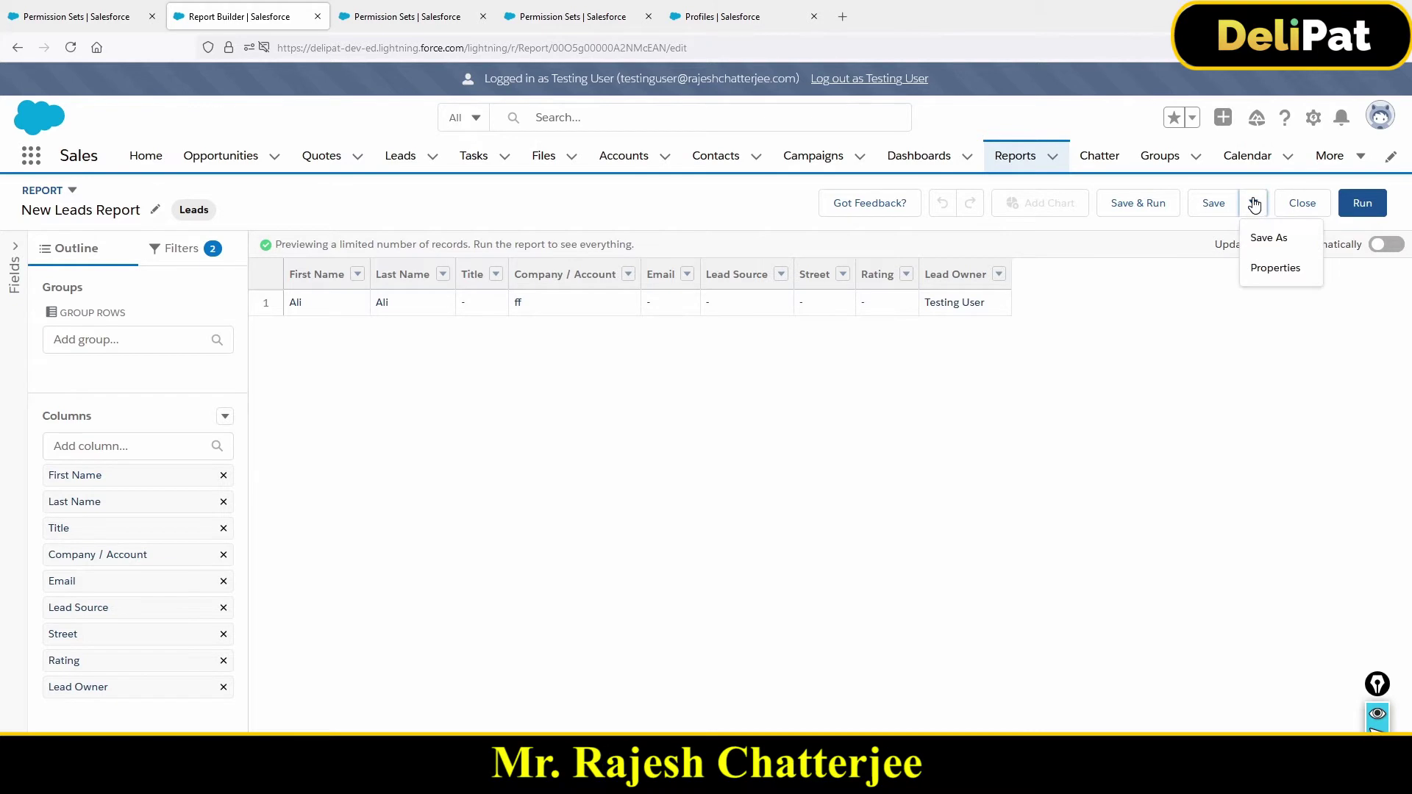
pyautogui.click(1304, 208)
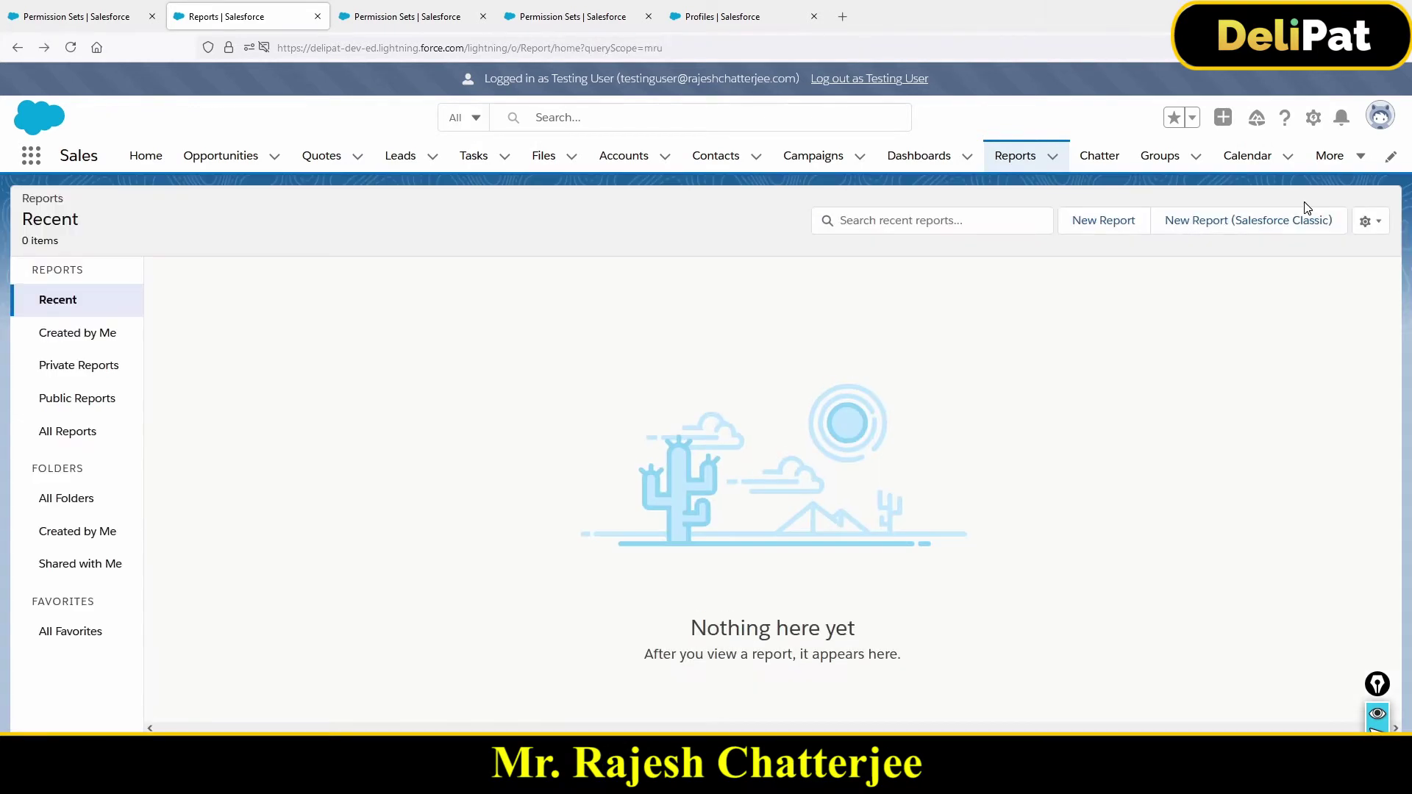
# Step: Delete 'New Leads Report' from the Recent list, then log out as Testing User
pyautogui.click(66, 293)
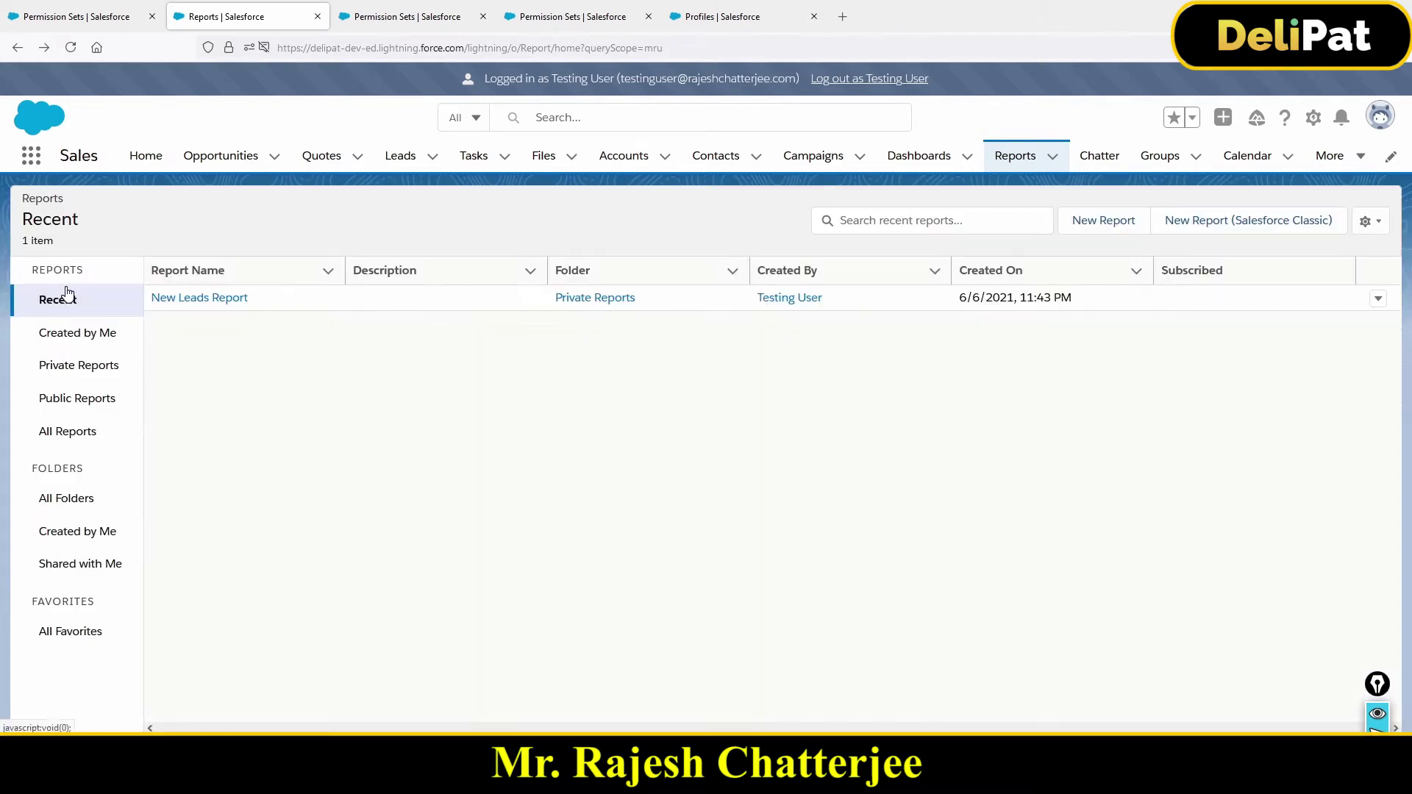
pyautogui.click(1378, 298)
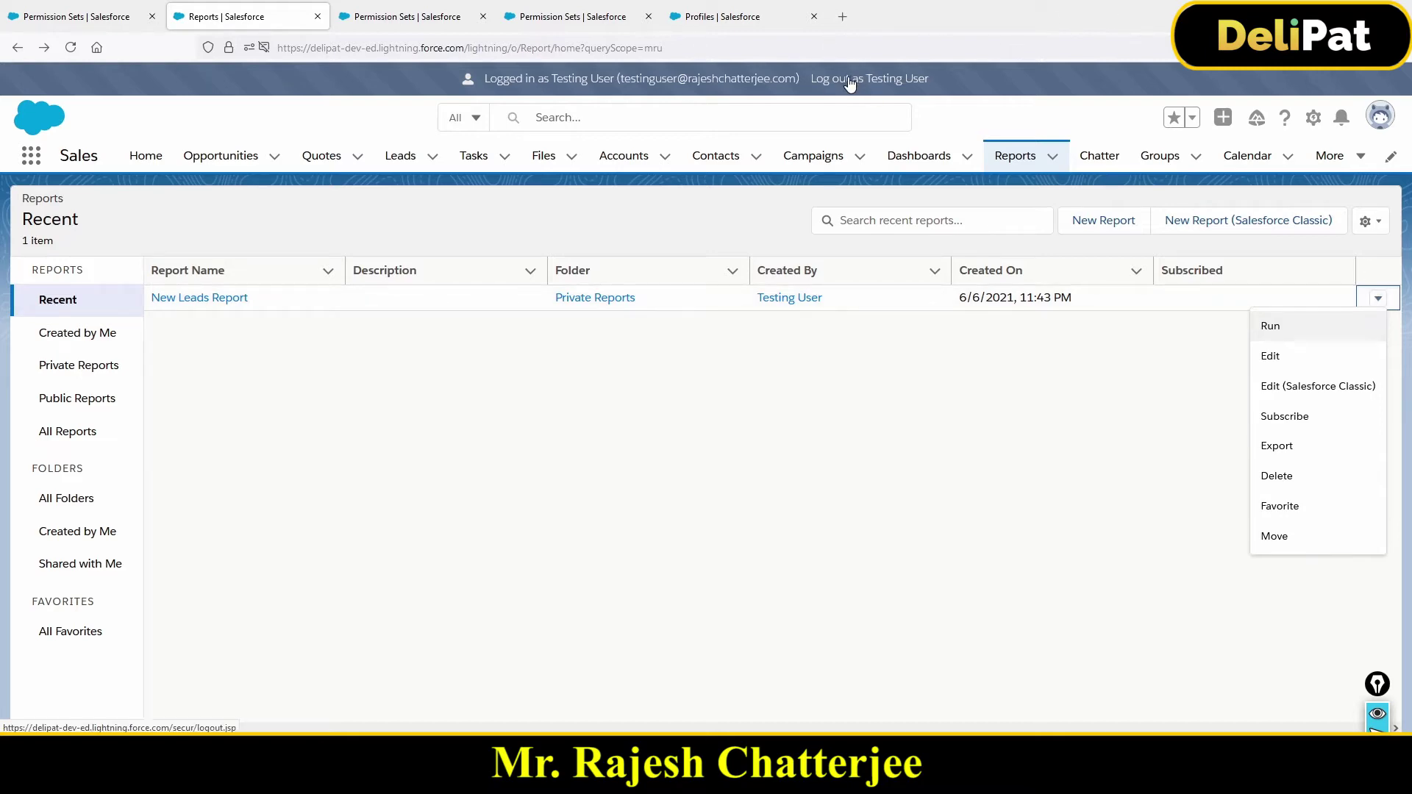
pyautogui.click(1283, 475)
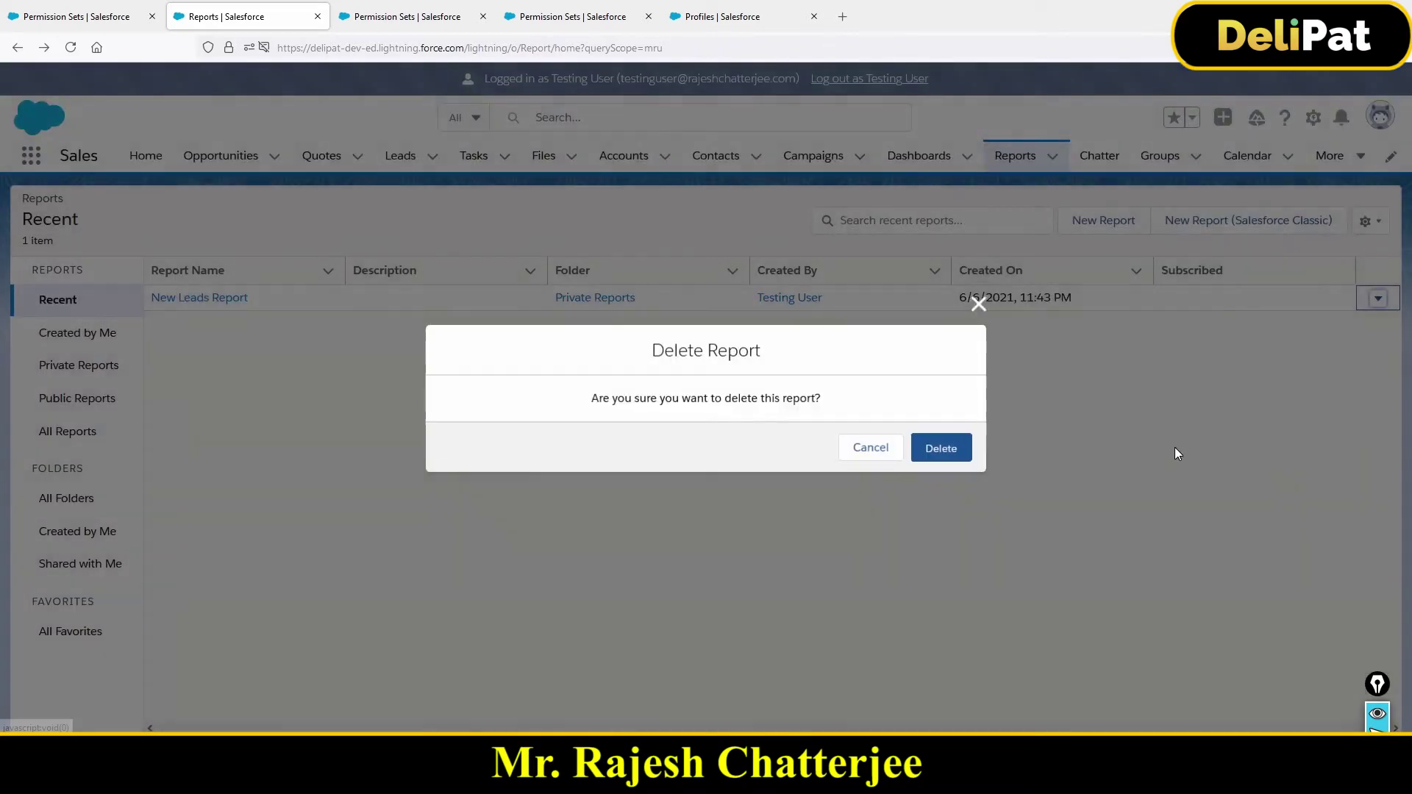
pyautogui.click(960, 449)
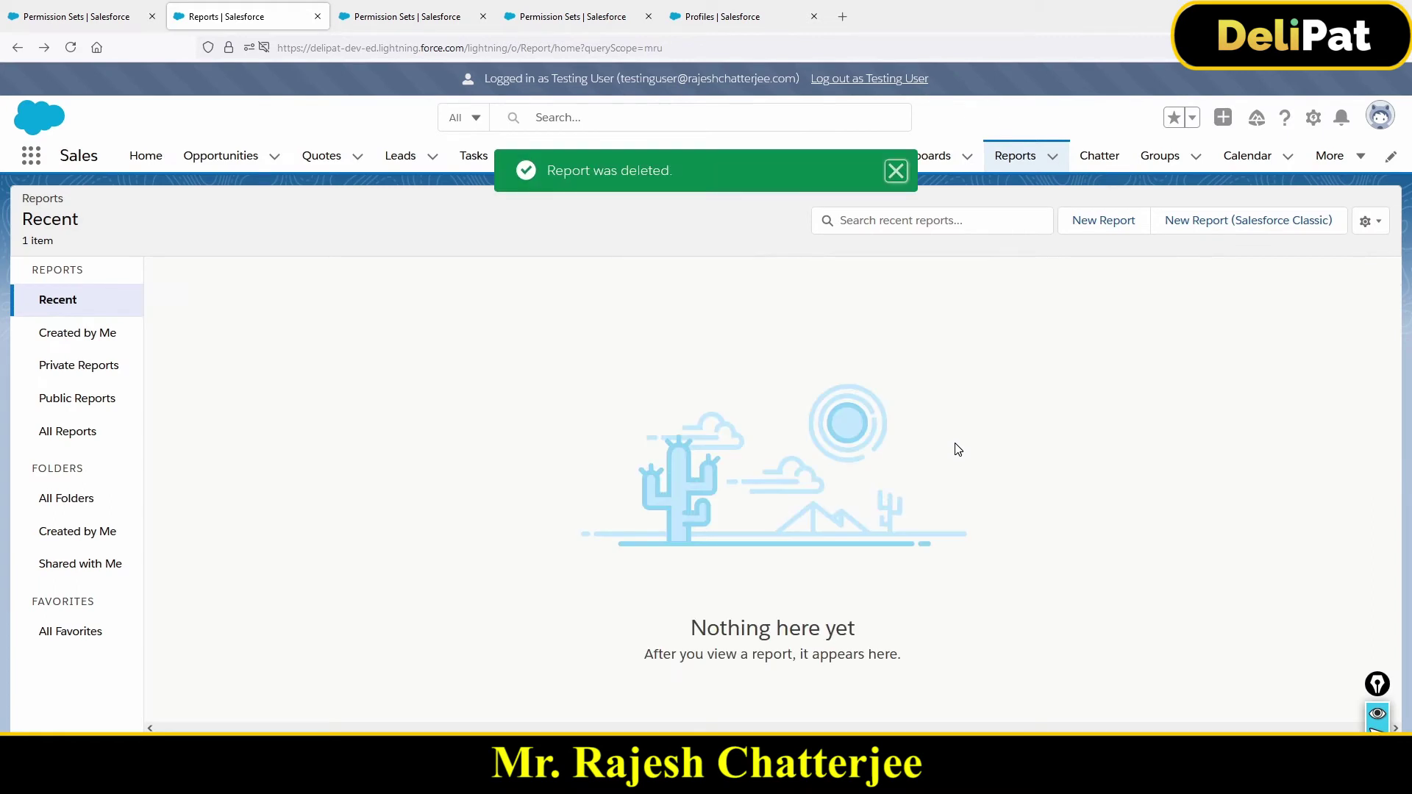
pyautogui.click(864, 87)
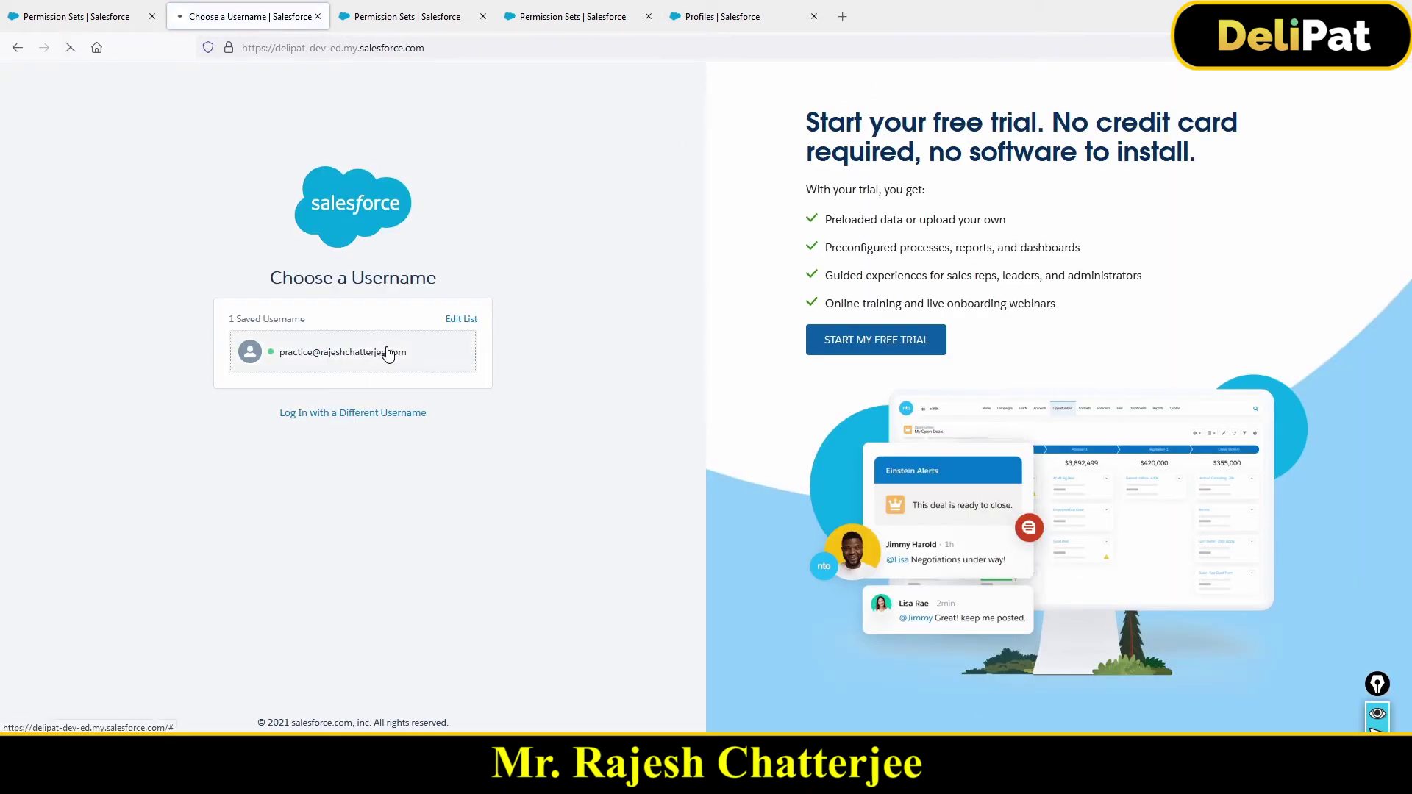
# Step: Sign in as administrator and open Testing User's Permission Set Assignments via Quick Find 'user'
pyautogui.click(387, 354)
pyautogui.click(389, 434)
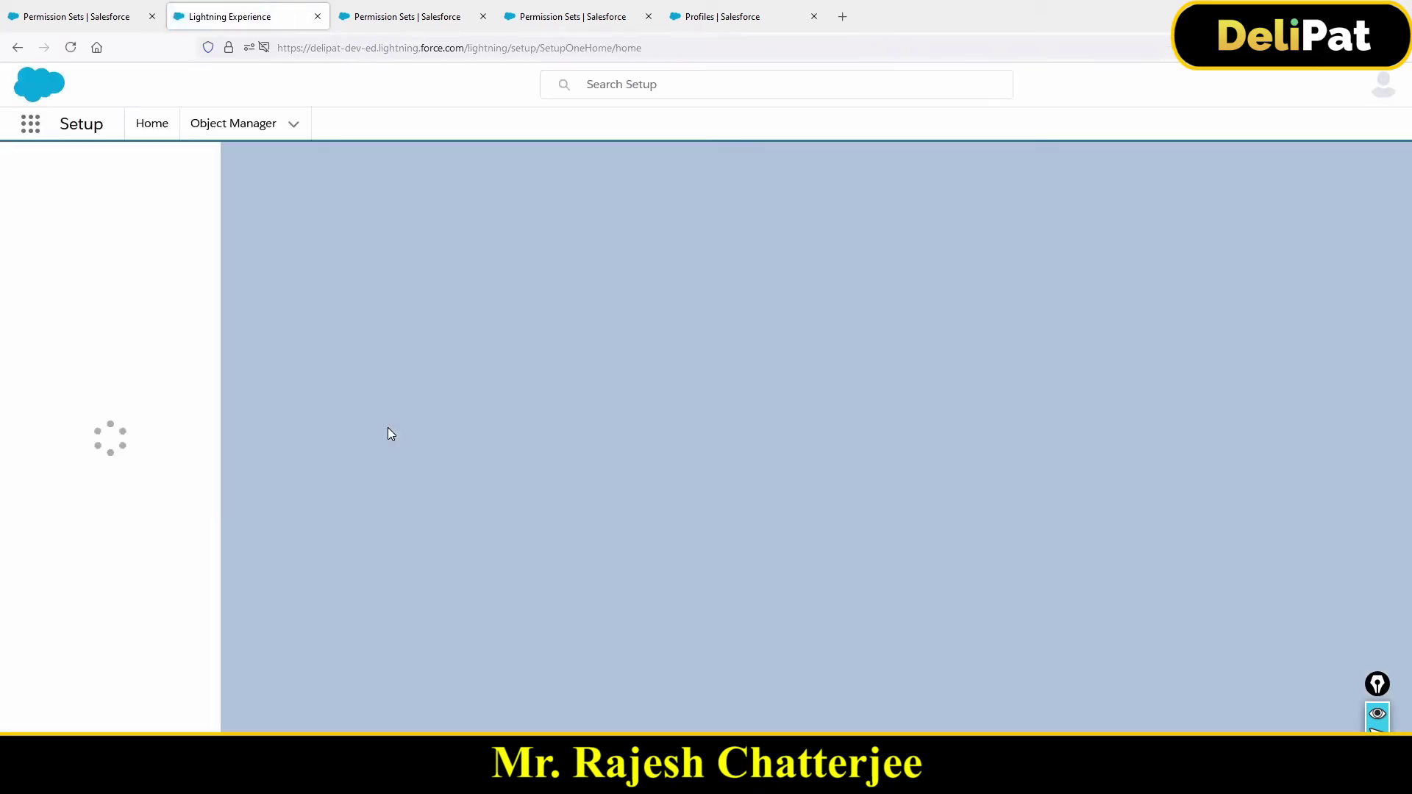
pyautogui.click(127, 170)
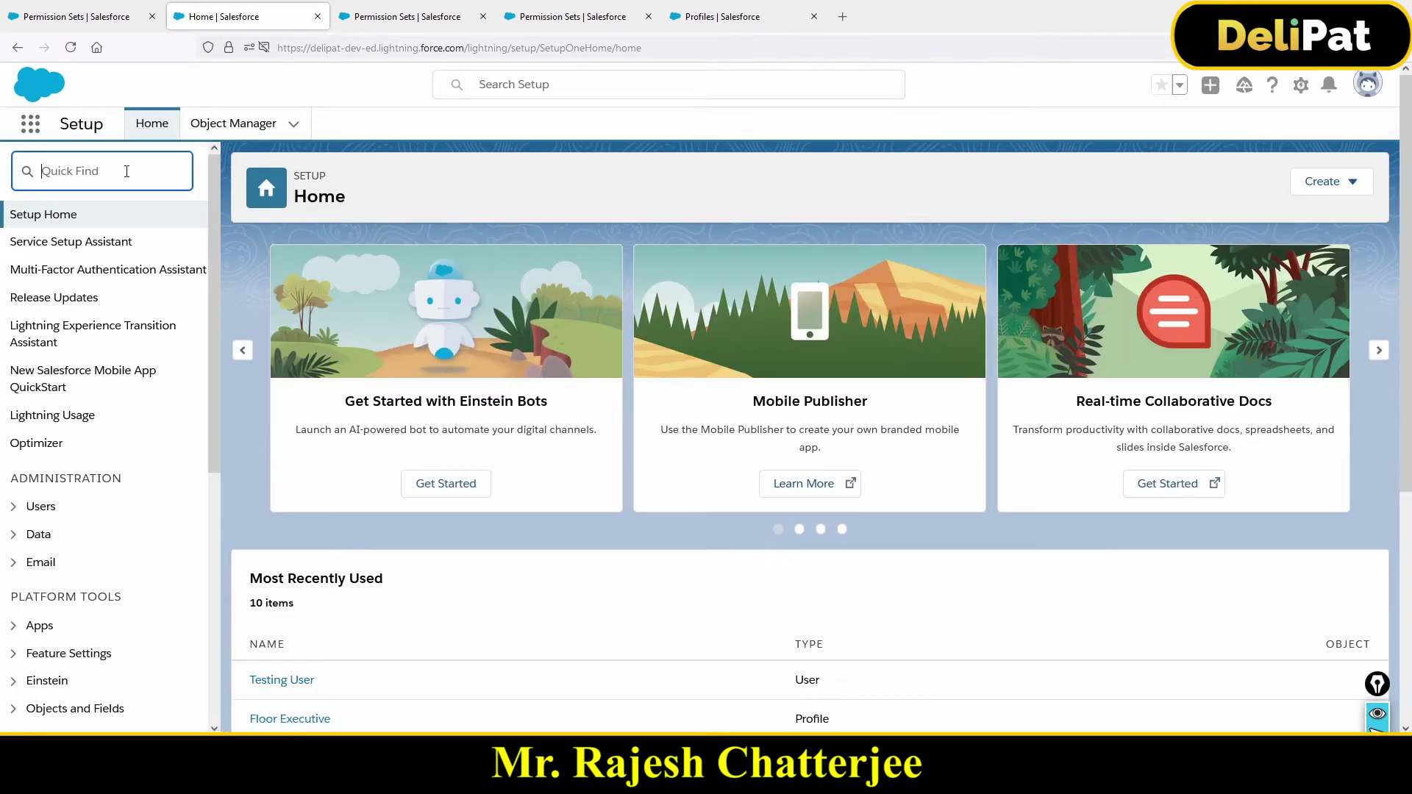
pyautogui.write('user')
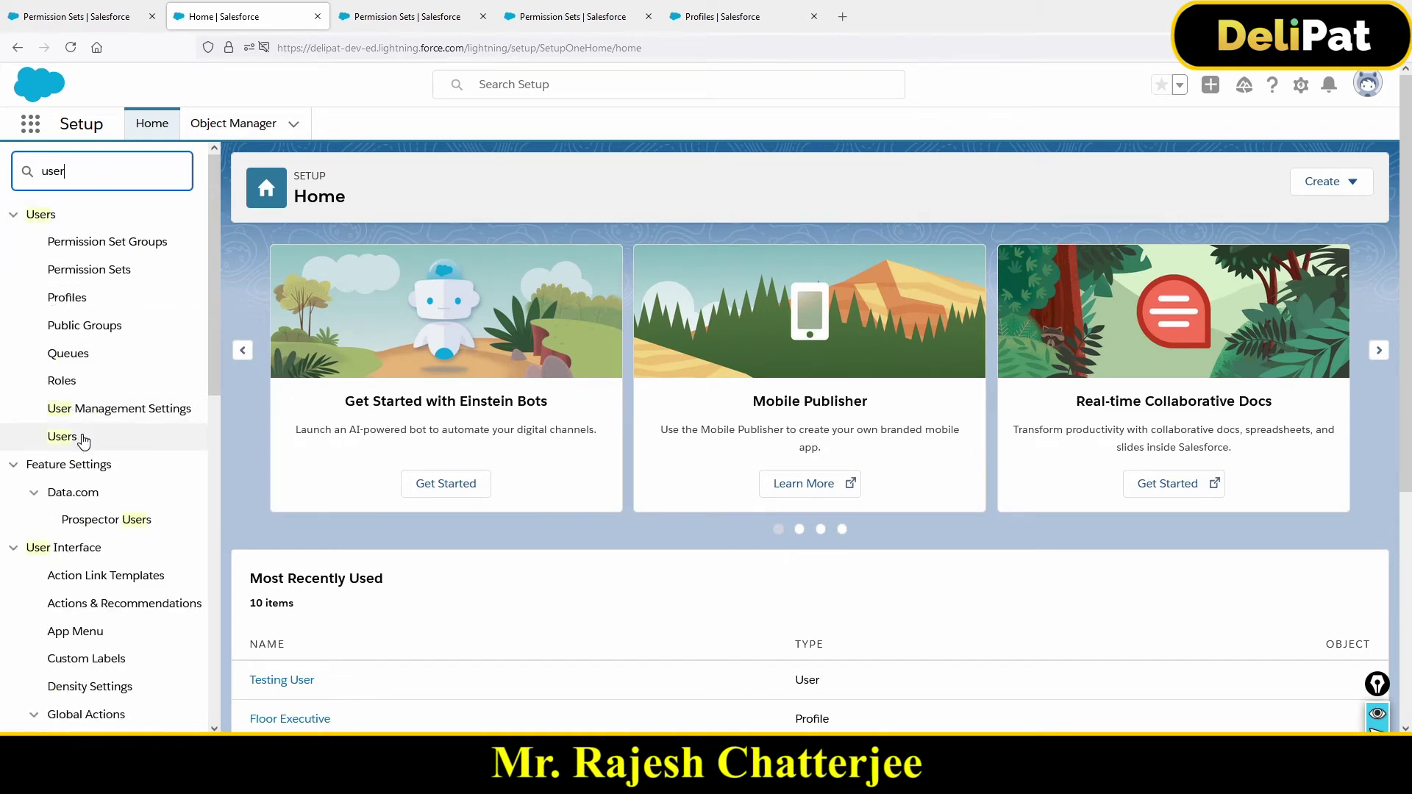
pyautogui.click(74, 439)
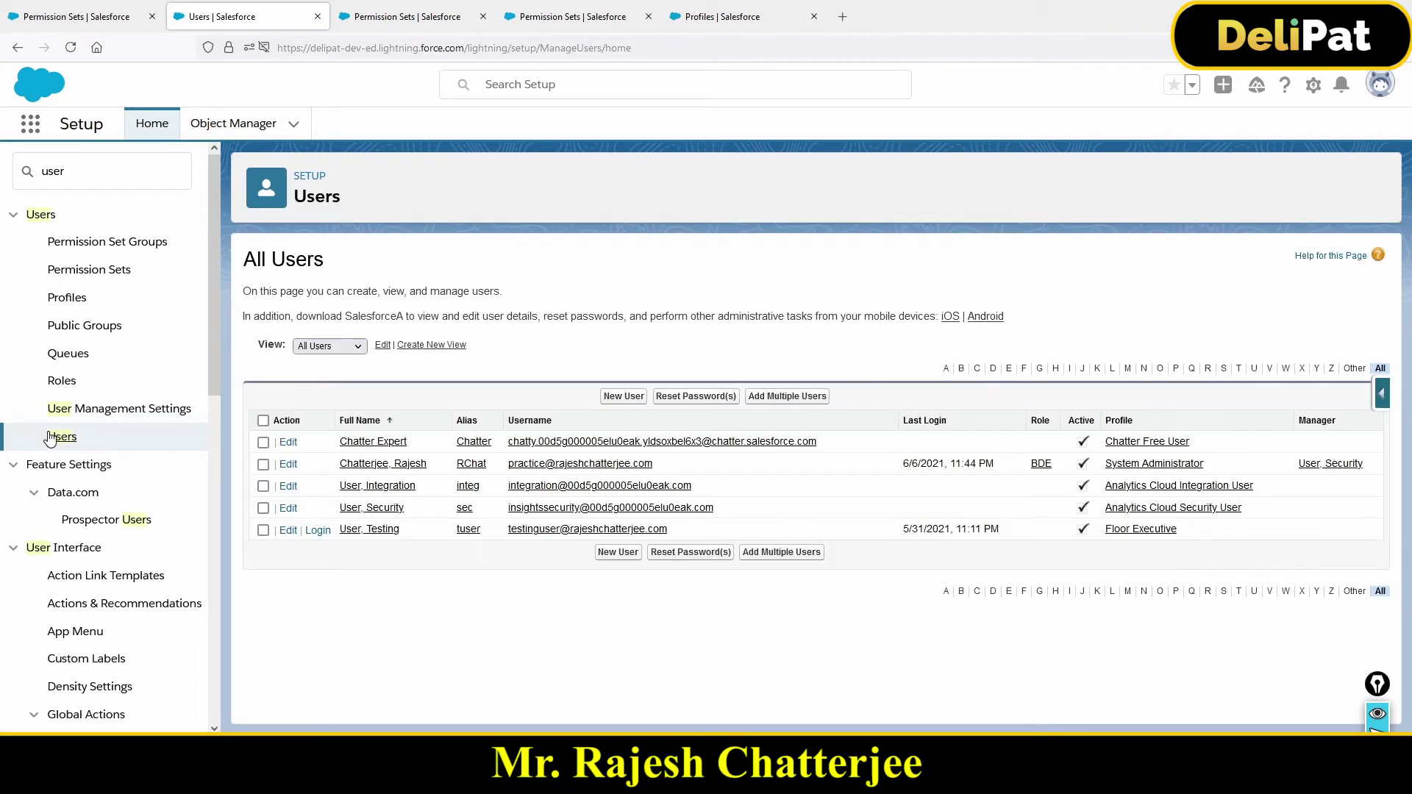
pyautogui.click(371, 529)
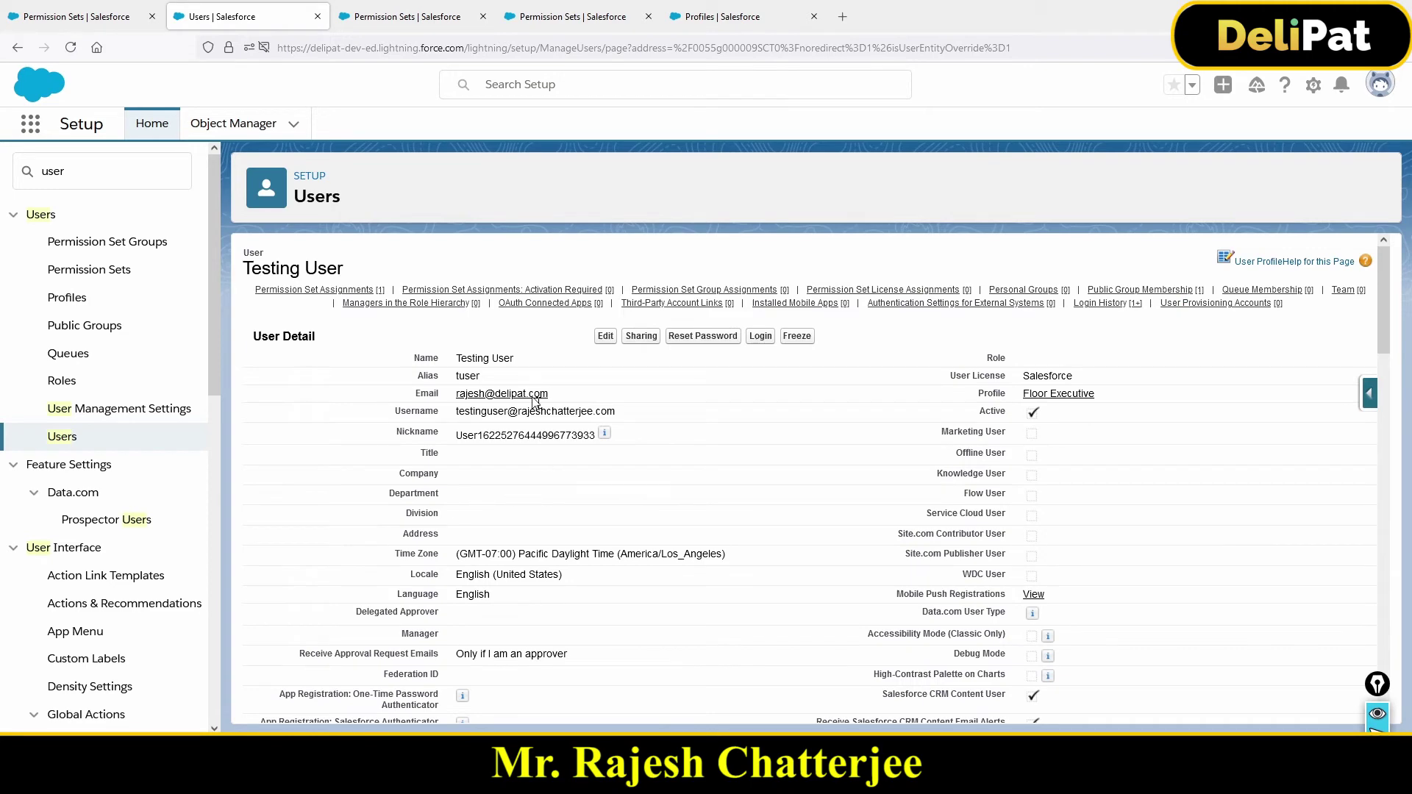
pyautogui.click(334, 290)
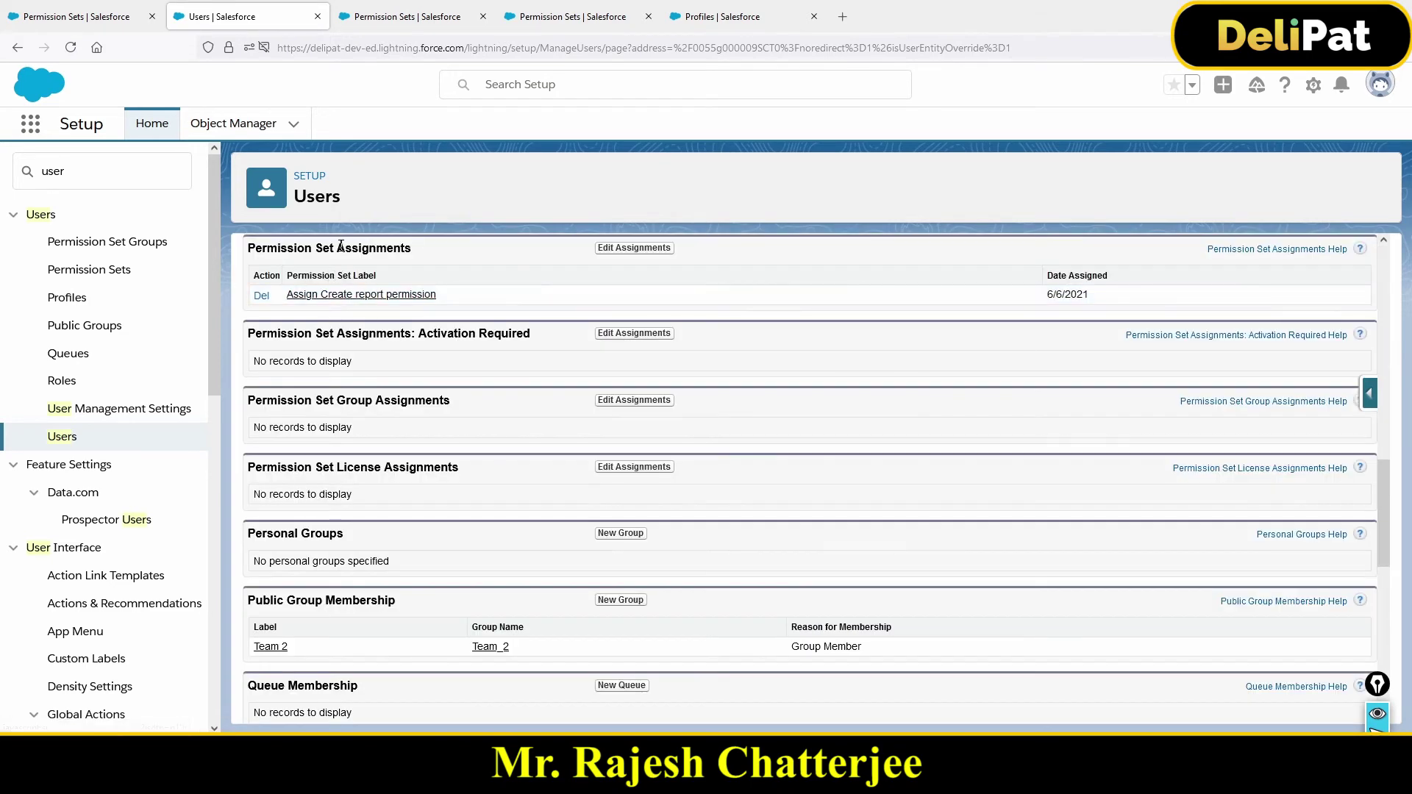
pyautogui.moveTo(411, 248); pyautogui.dragTo(257, 248)
pyautogui.scroll(5, 468, 339)
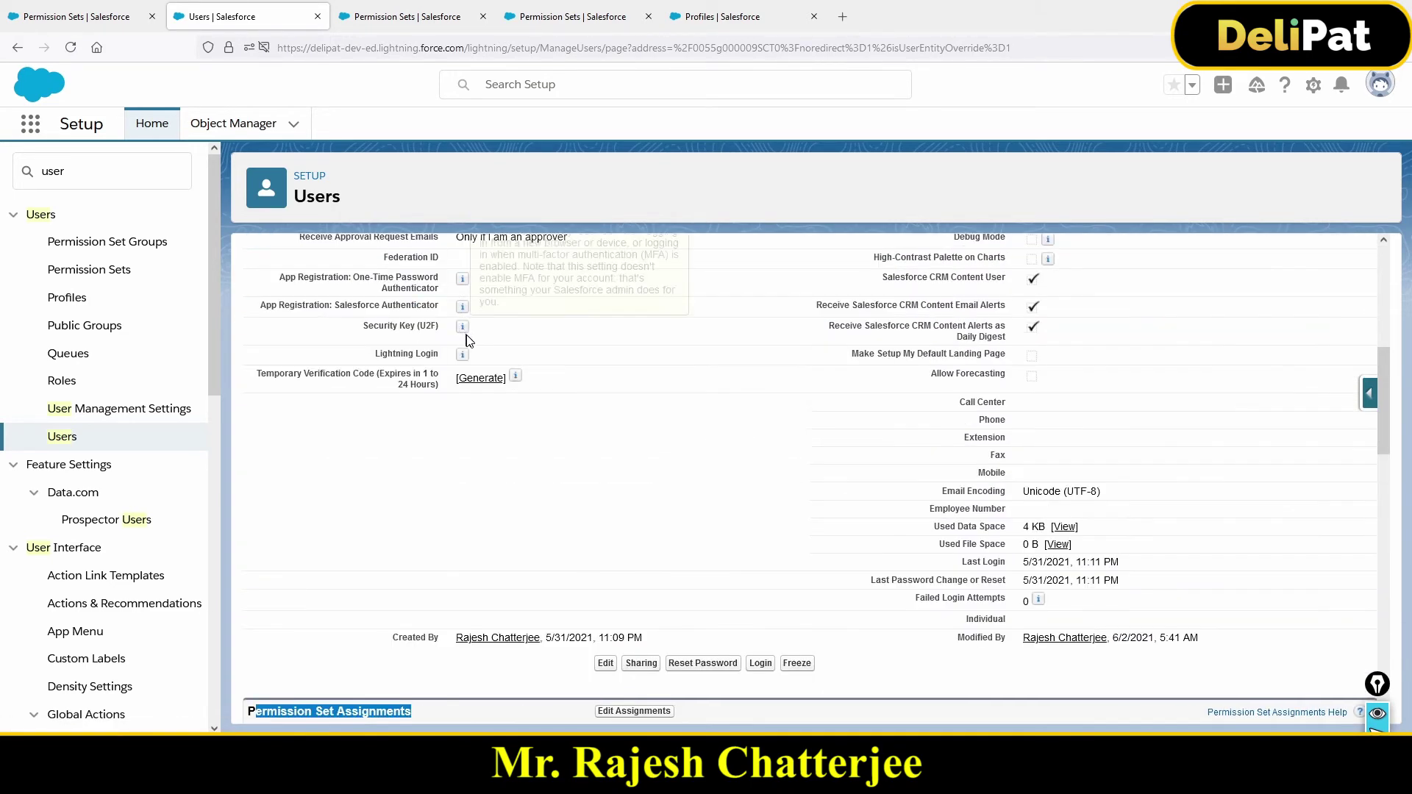
pyautogui.scroll(-3, 468, 340)
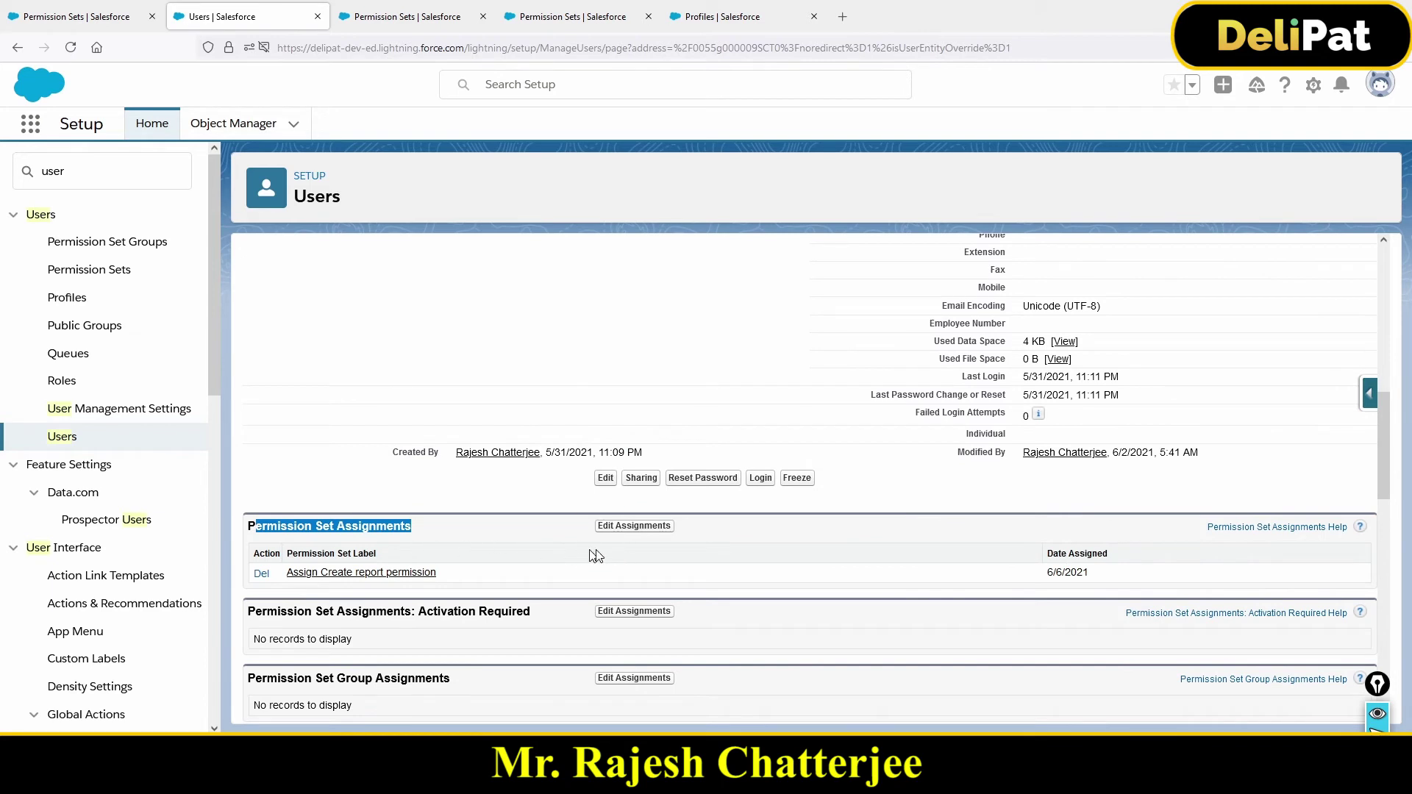
# Step: Remove the 'Assign Create report permission' set from Testing User's assignments and save
pyautogui.click(621, 527)
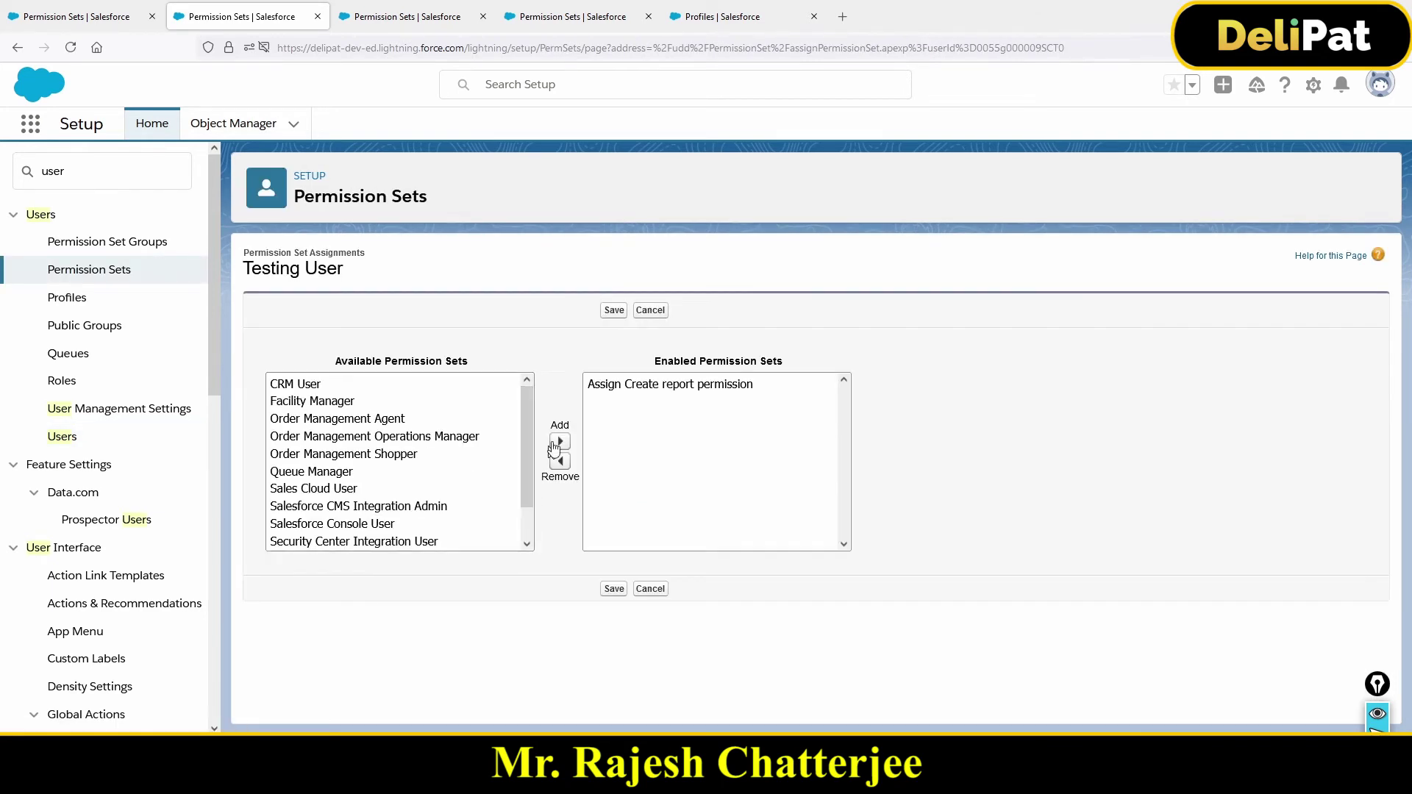
pyautogui.click(640, 389)
pyautogui.click(561, 462)
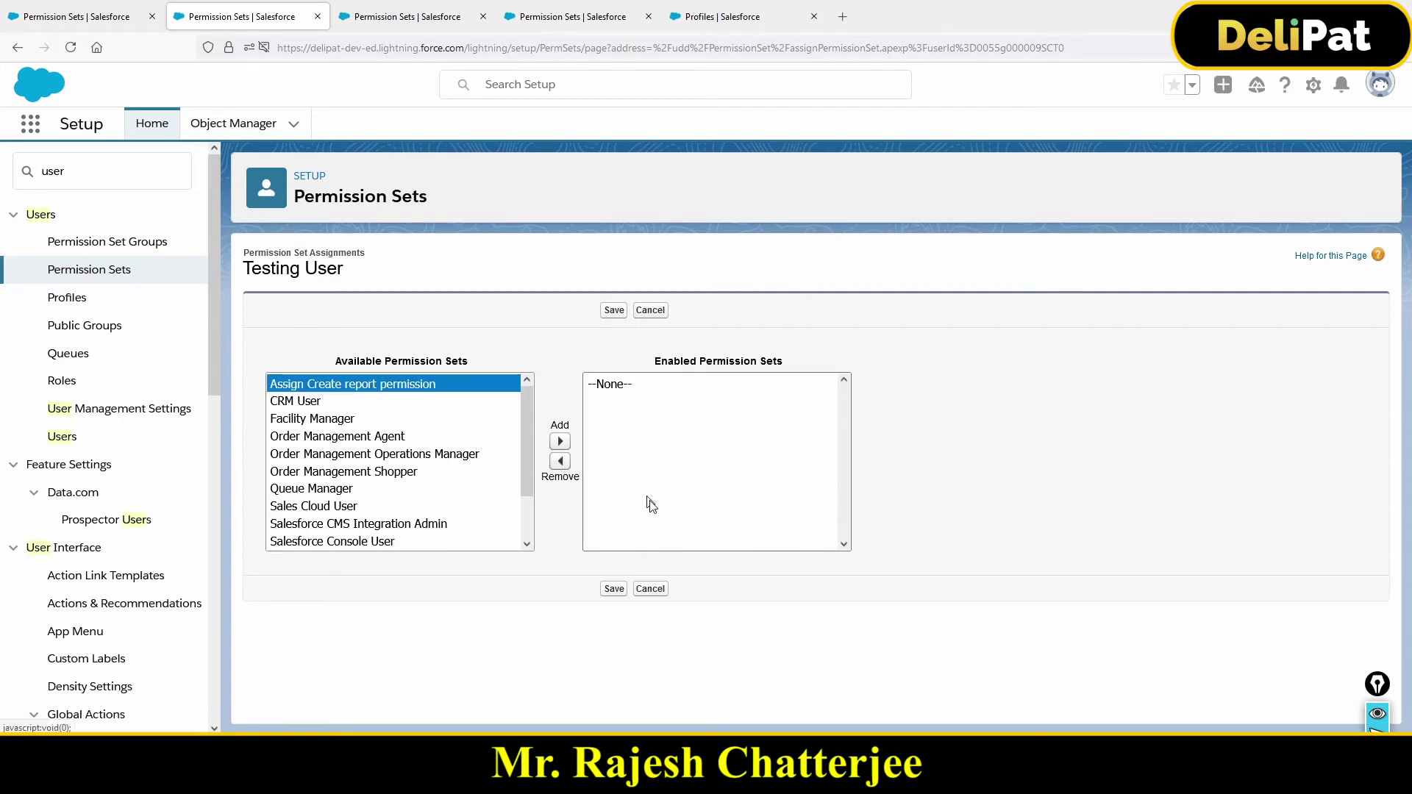
pyautogui.click(615, 590)
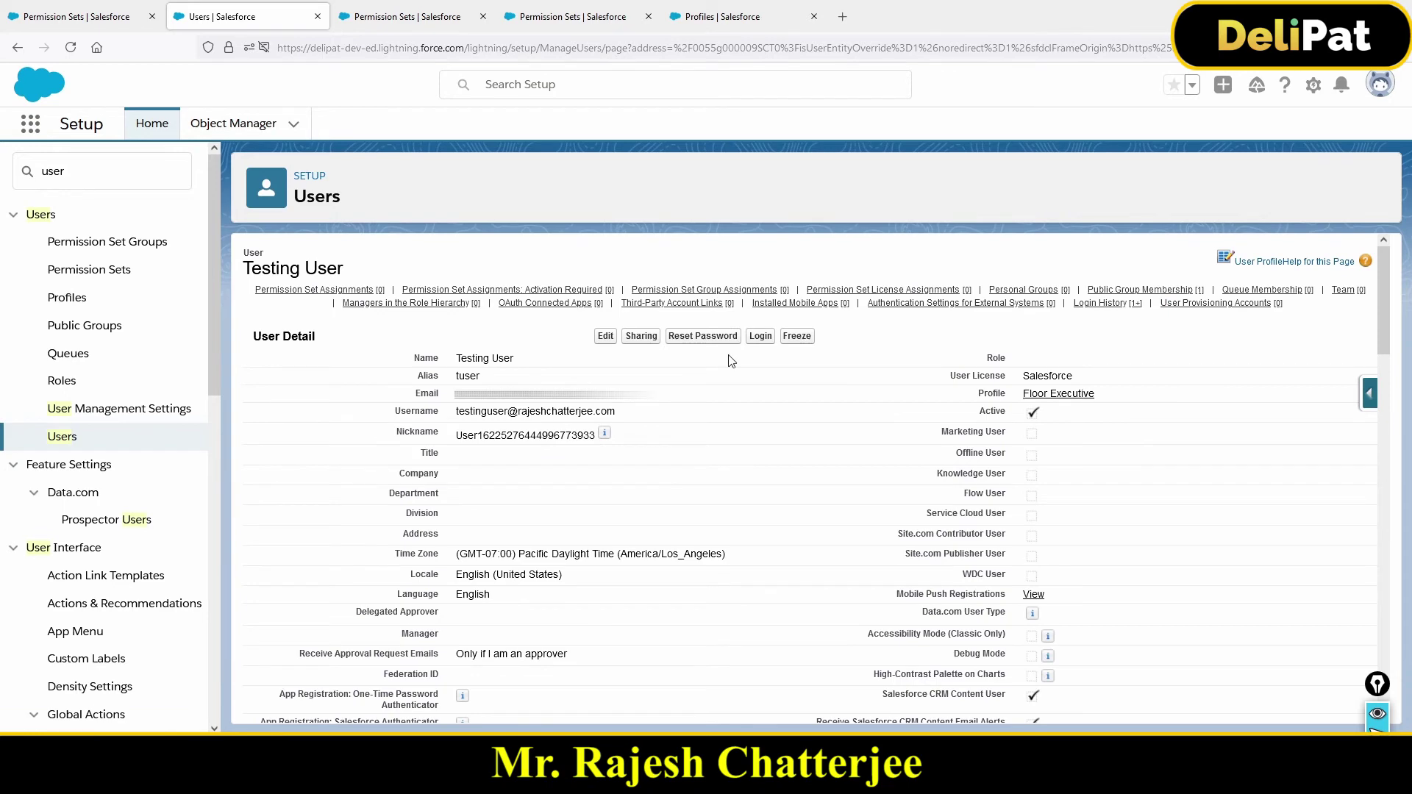
# Step: Log in as Testing User again to reach the Sales home page
pyautogui.click(1381, 84)
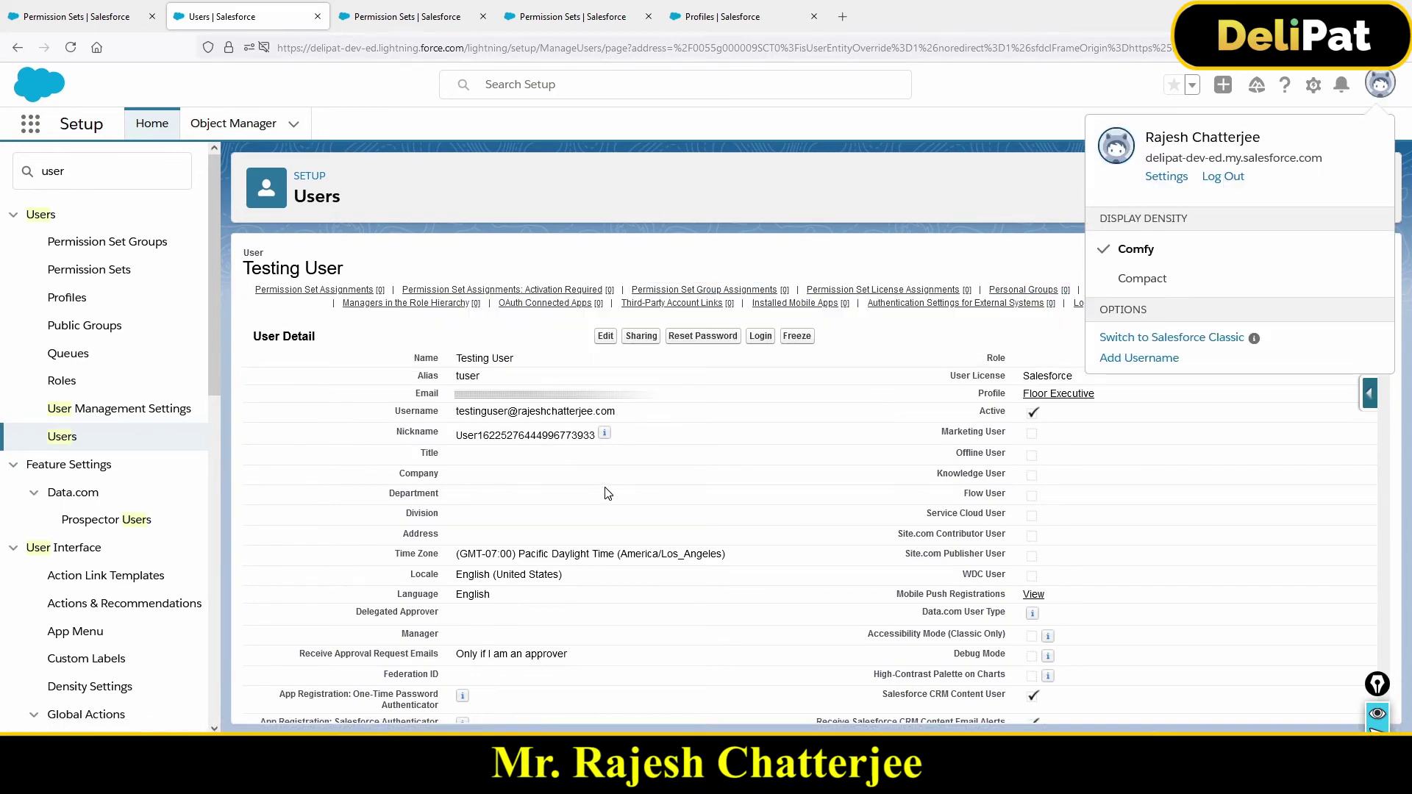
pyautogui.scroll(-1, 681, 488)
pyautogui.scroll(-10, 681, 487)
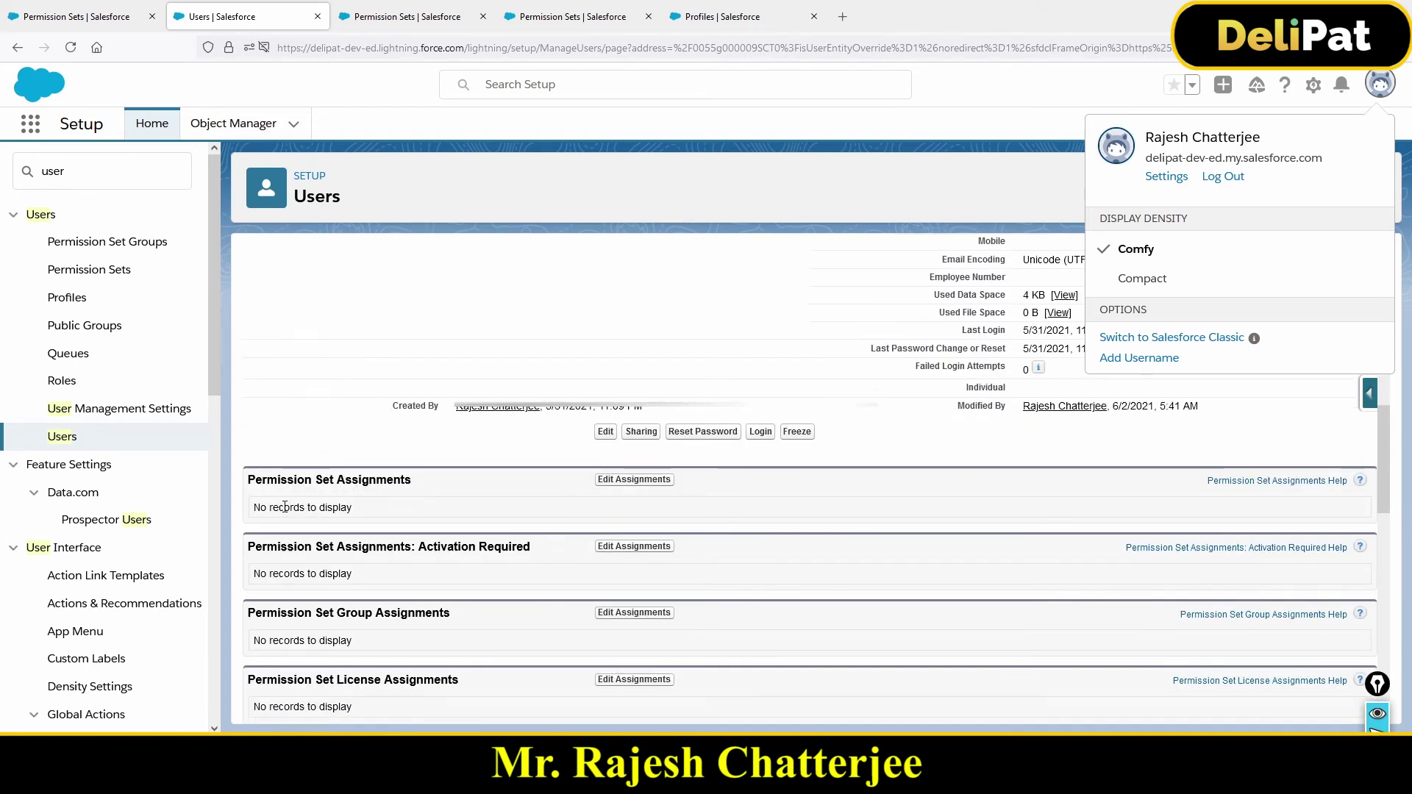
pyautogui.scroll(10, 284, 507)
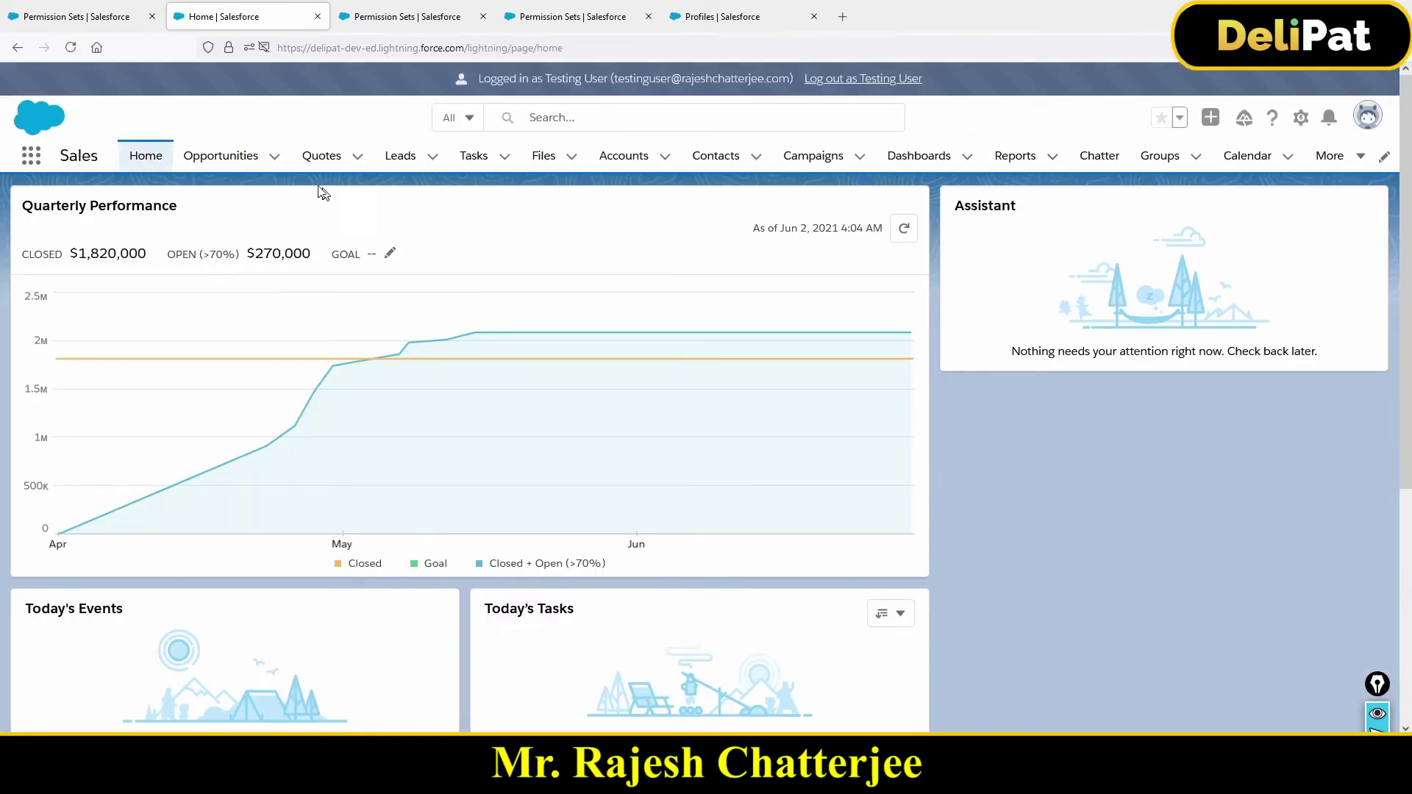
# Step: Open the Reports tab as Testing User to check that creating reports is no longer available
pyautogui.click(1018, 158)
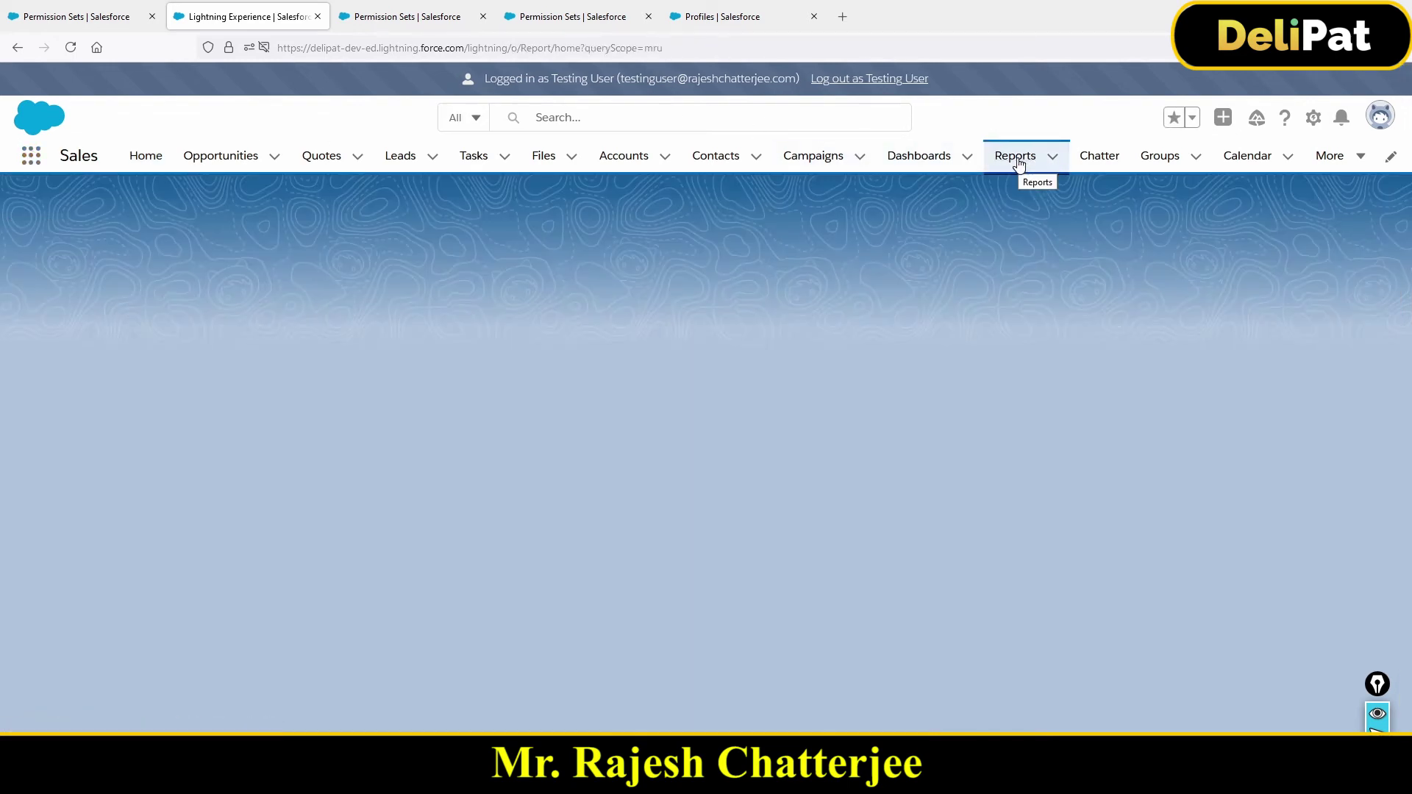